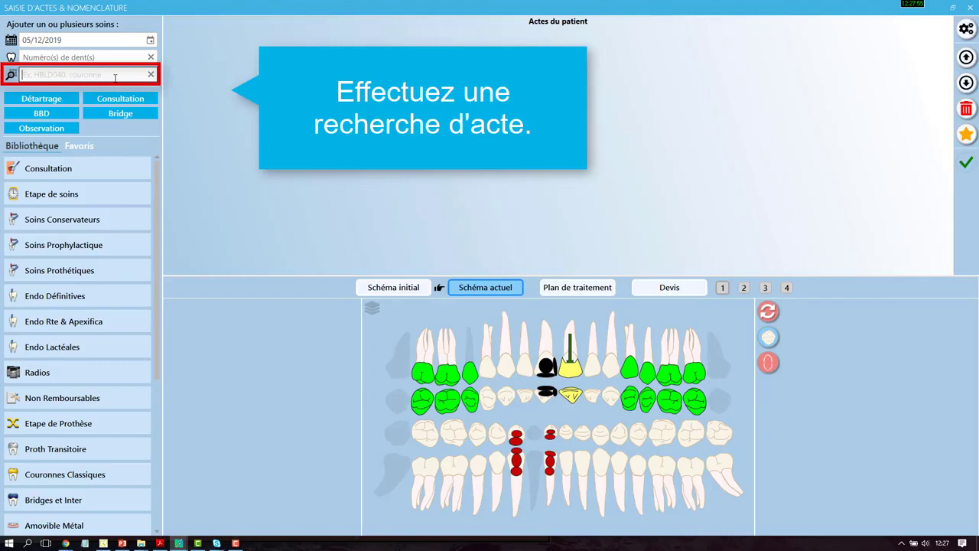
Search the acts for "cou" and check the care baskets of Cou céra-mét i/c/pm1 and Cou céra-mét pm2
type("cou")
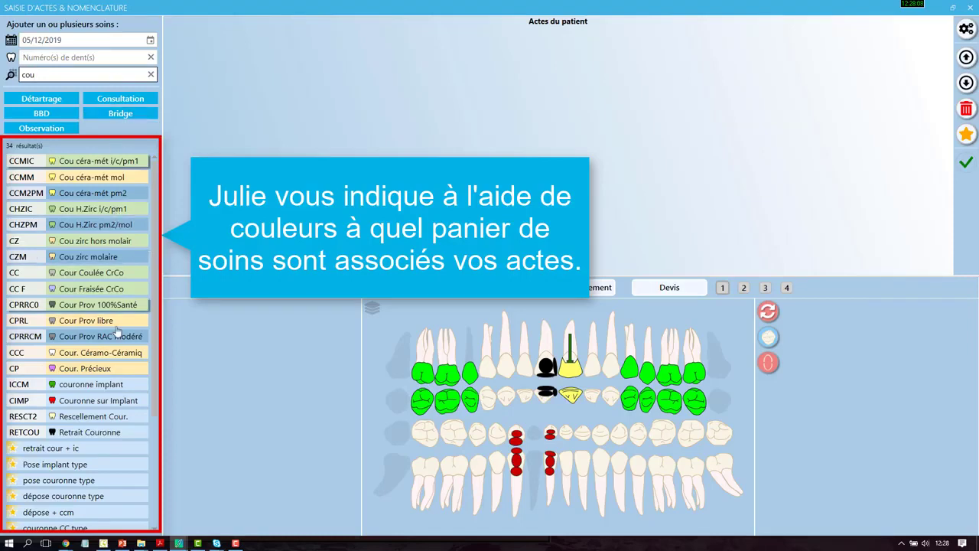
mouse_move(101, 164)
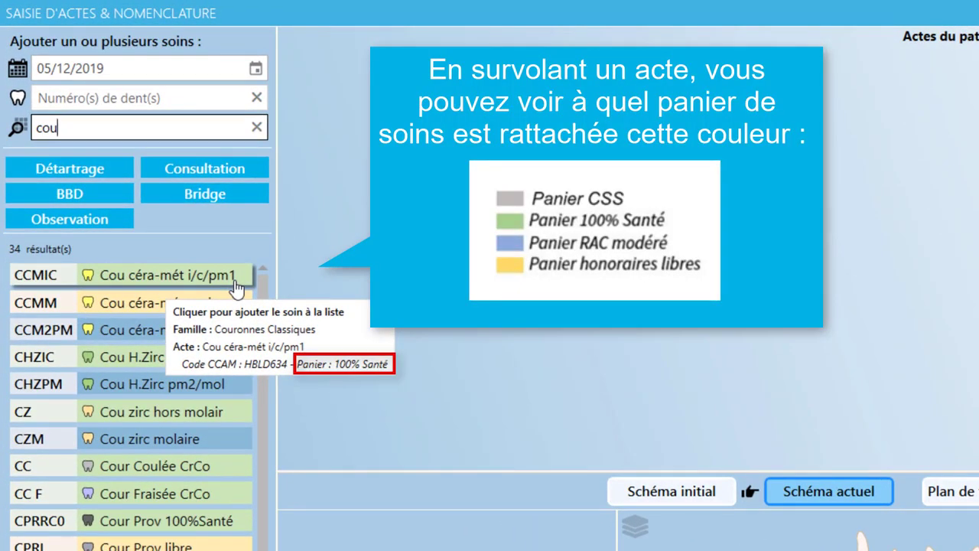
mouse_move(156, 330)
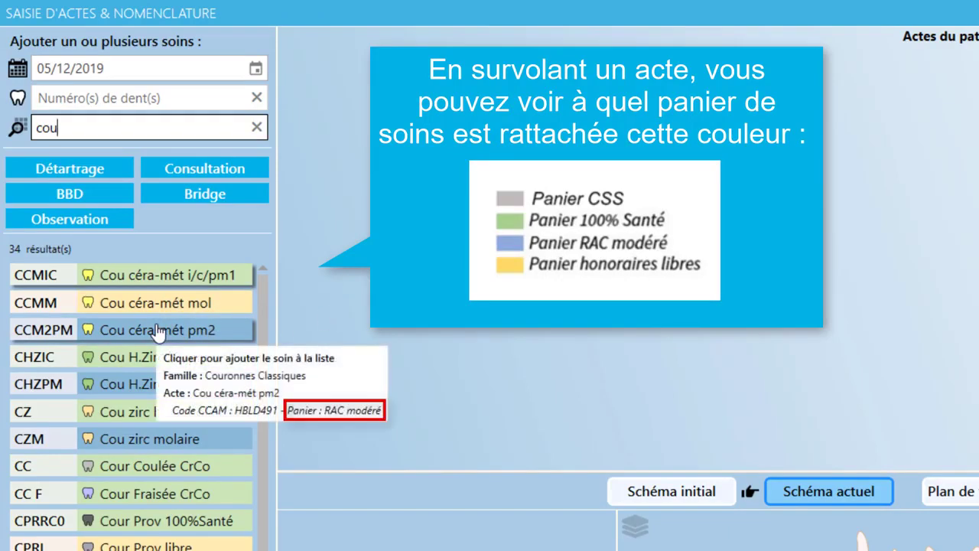
mouse_move(208, 304)
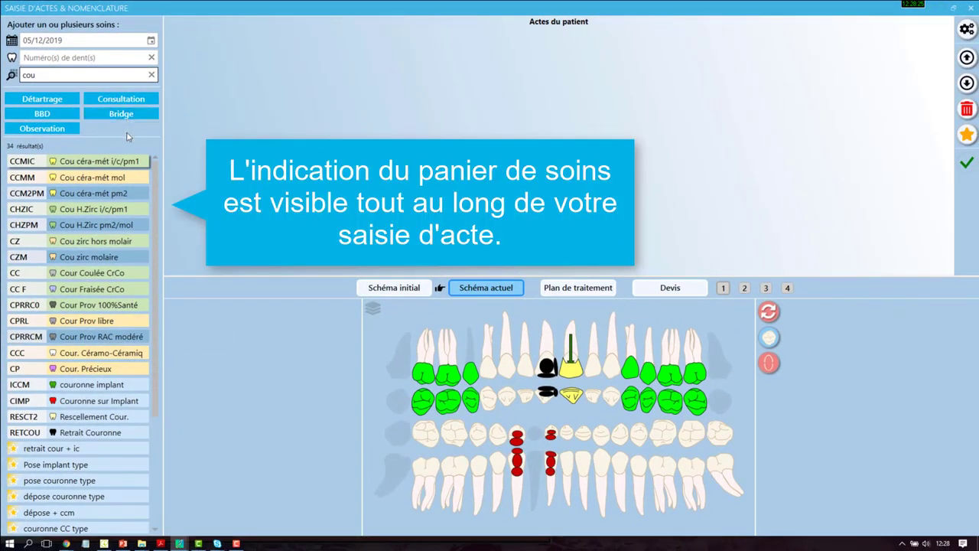
mouse_move(131, 198)
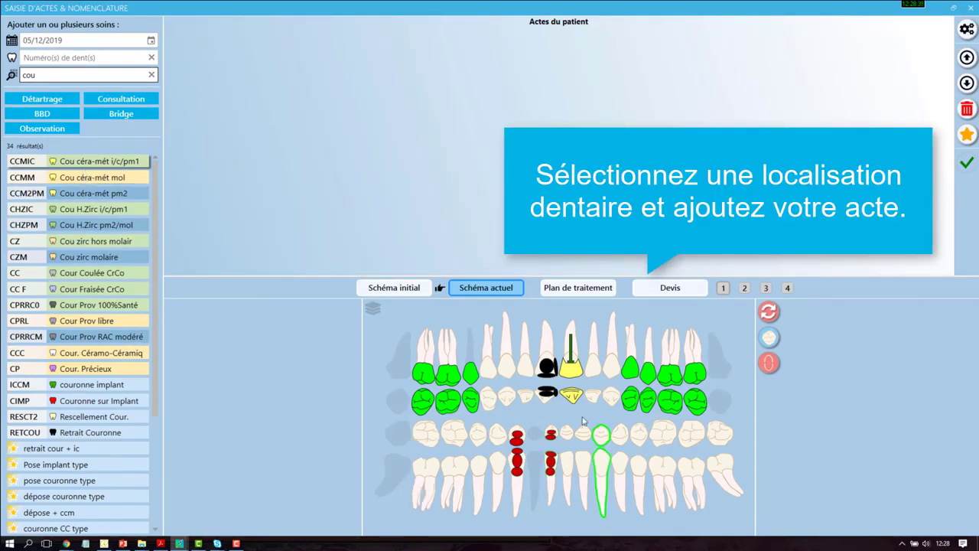
Add the act CCMIC - Cou céra-mét i/c/pm1 on tooth 31 and check the care baskets of its alternative materials
left_click(572, 362)
left_click(567, 468)
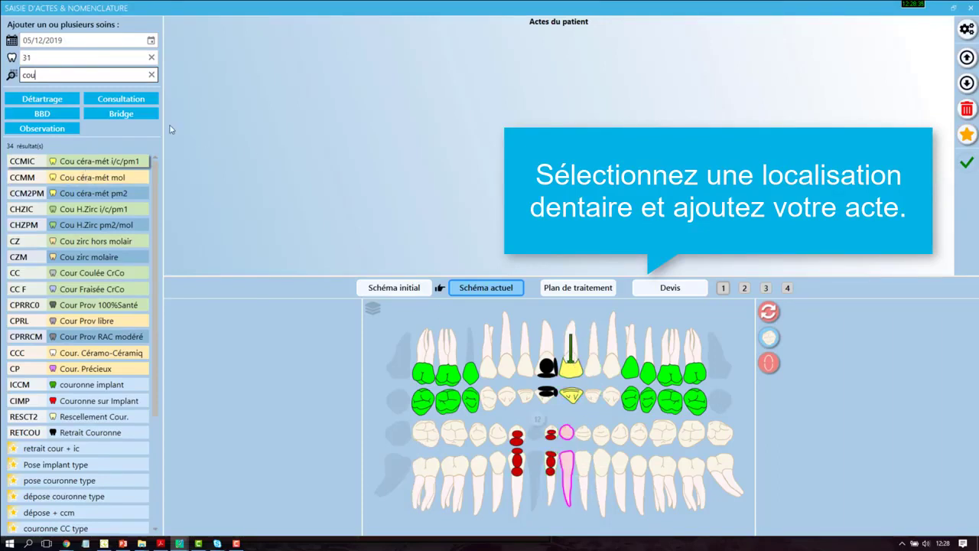
left_click(76, 162)
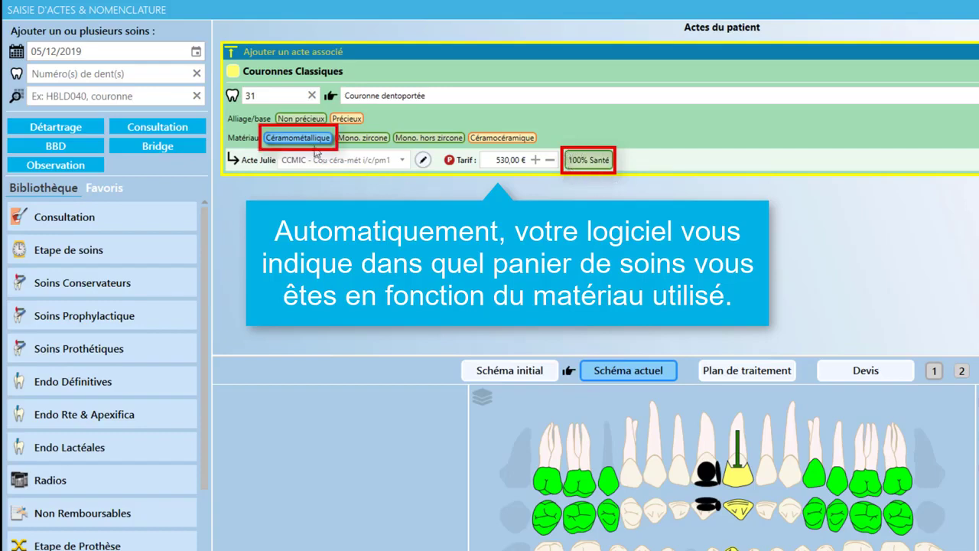
mouse_move(310, 149)
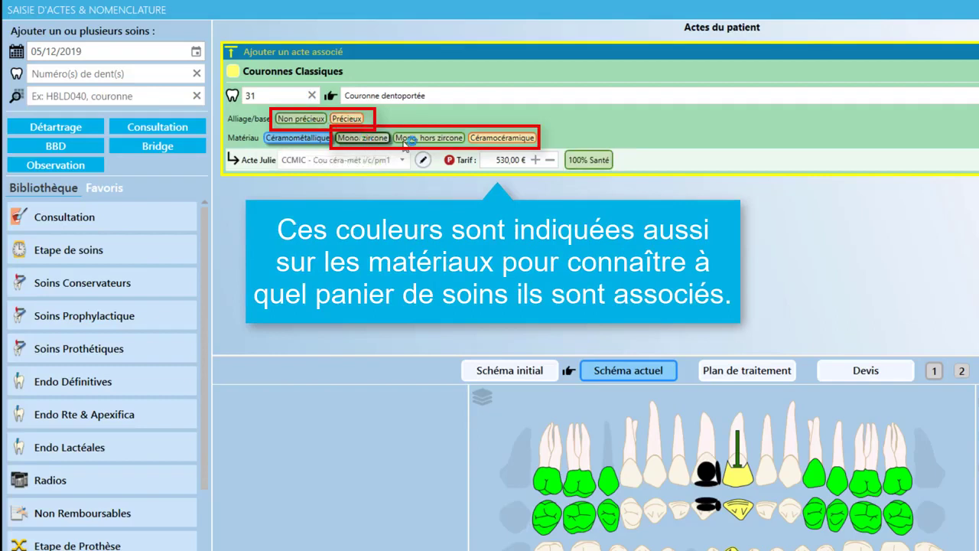
mouse_move(423, 142)
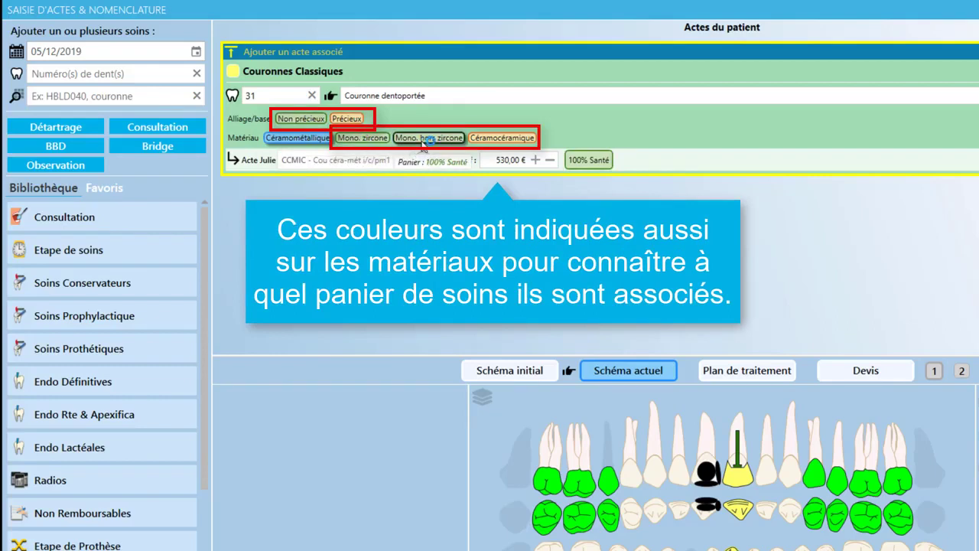
mouse_move(508, 141)
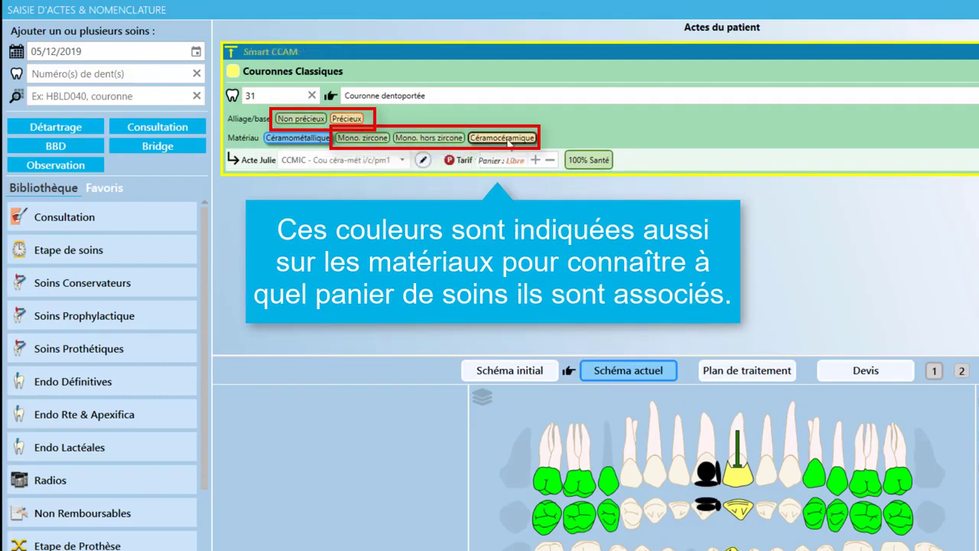
mouse_move(334, 120)
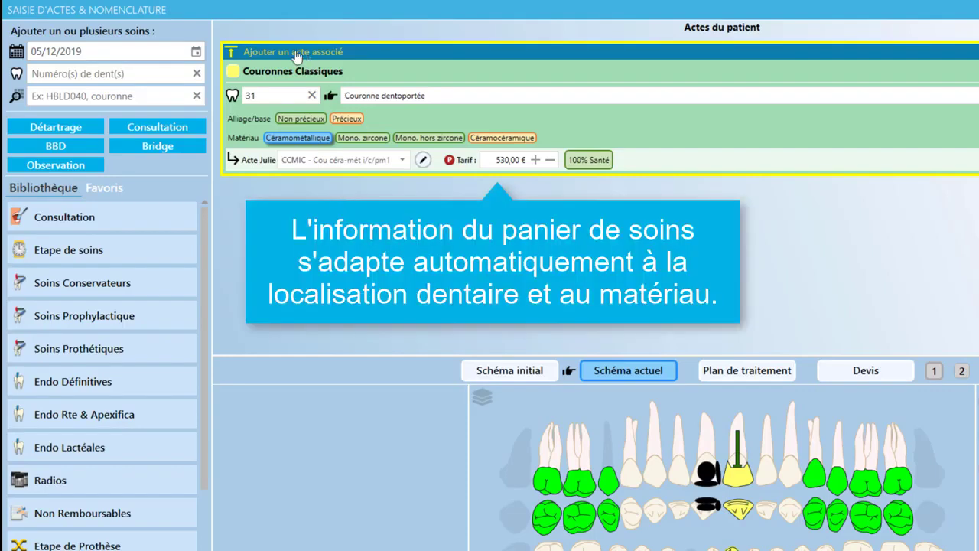
Change the crown act's tooth from 31 to 36 and set its material to Mono. zircone
mouse_move(269, 95)
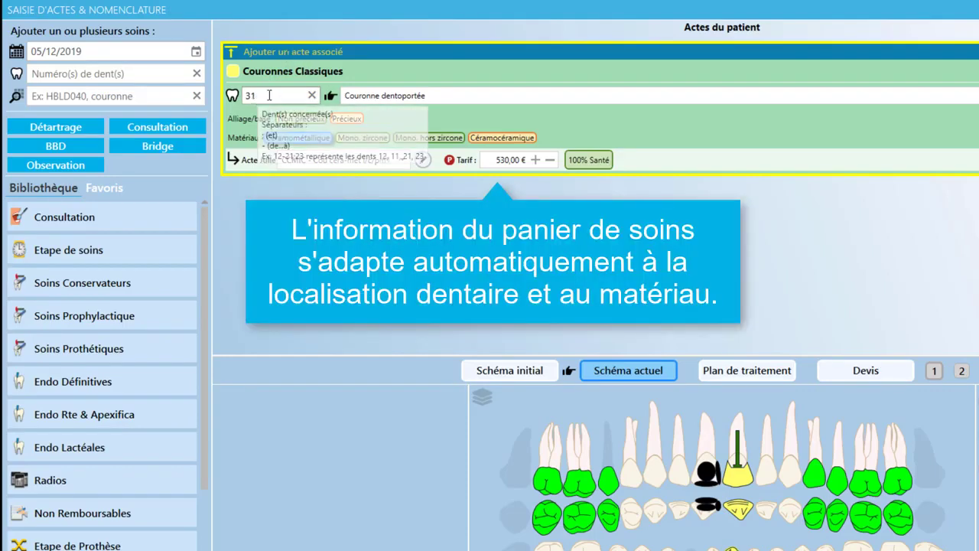
left_click(311, 96)
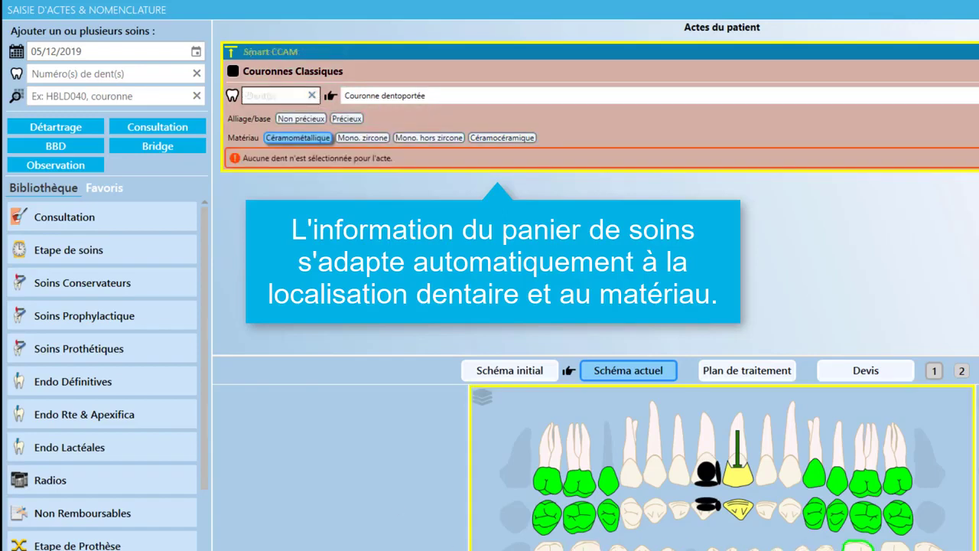
left_click(856, 546)
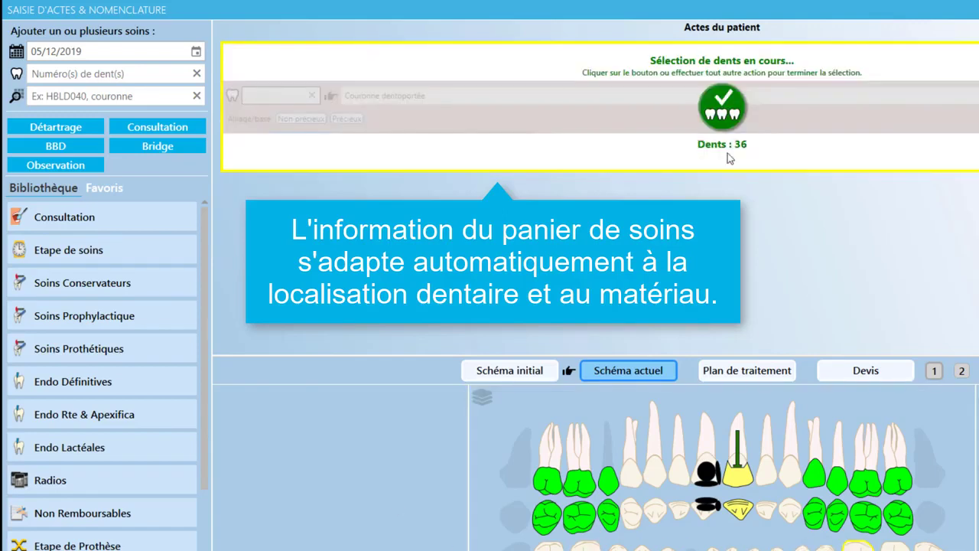
left_click(722, 122)
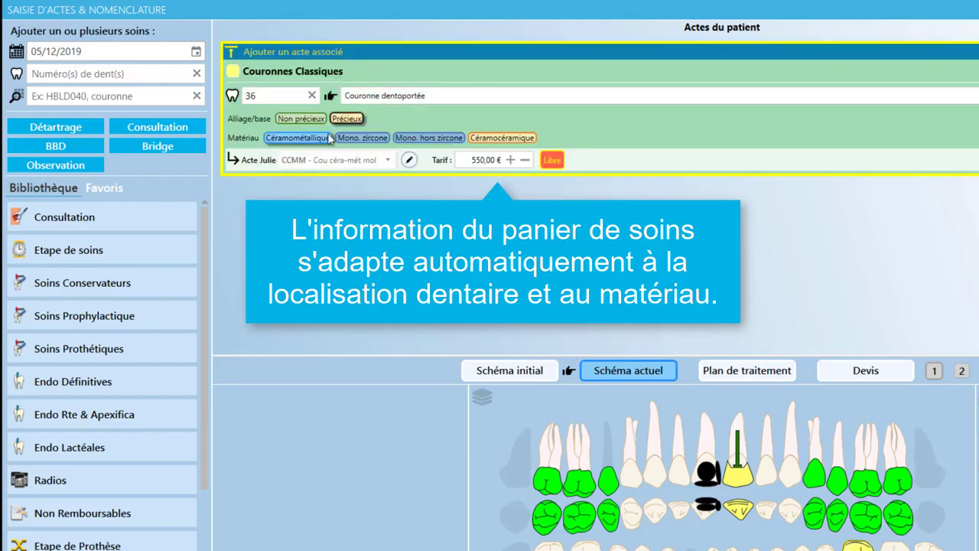
left_click(420, 140)
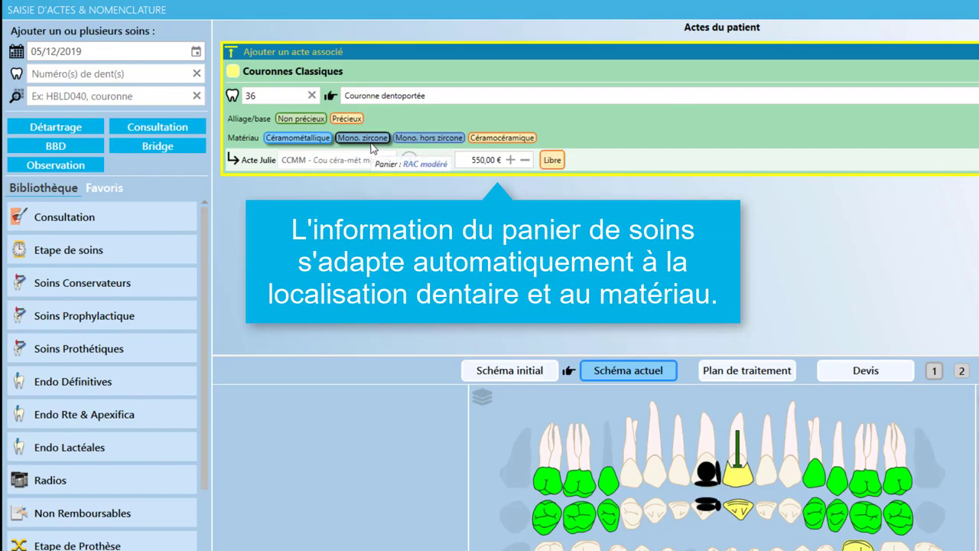
left_click(371, 144)
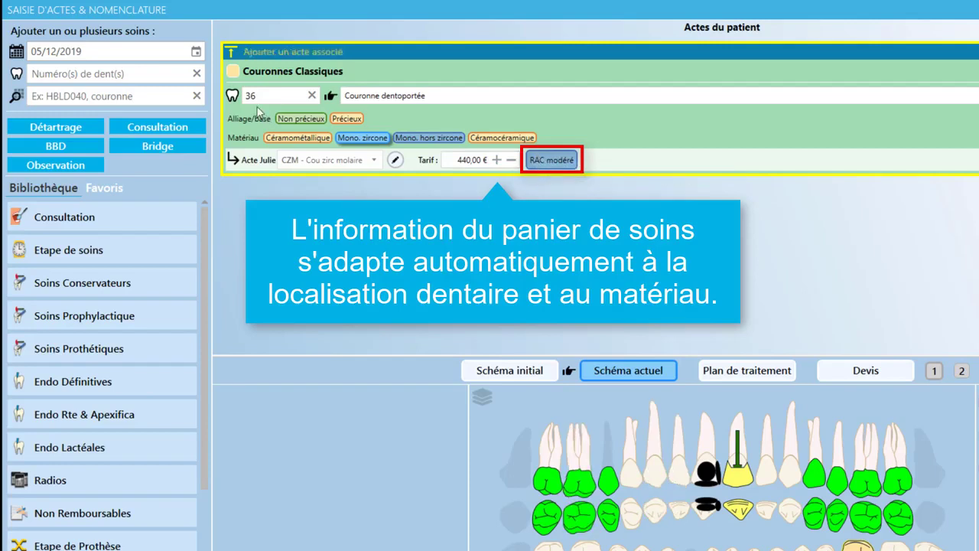
Reassign the crown act to tooth 31, and delete it from the patient's acts
mouse_move(263, 96)
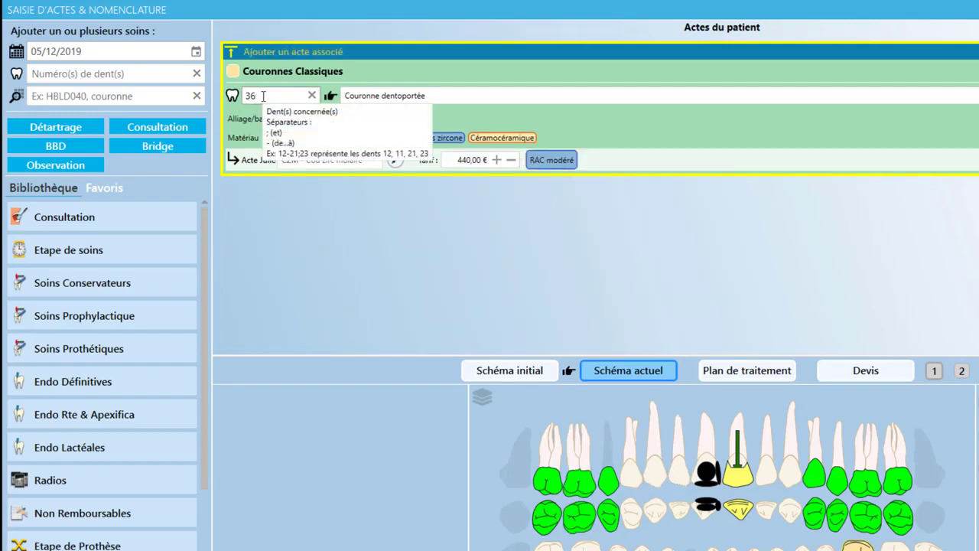
double_click(249, 96)
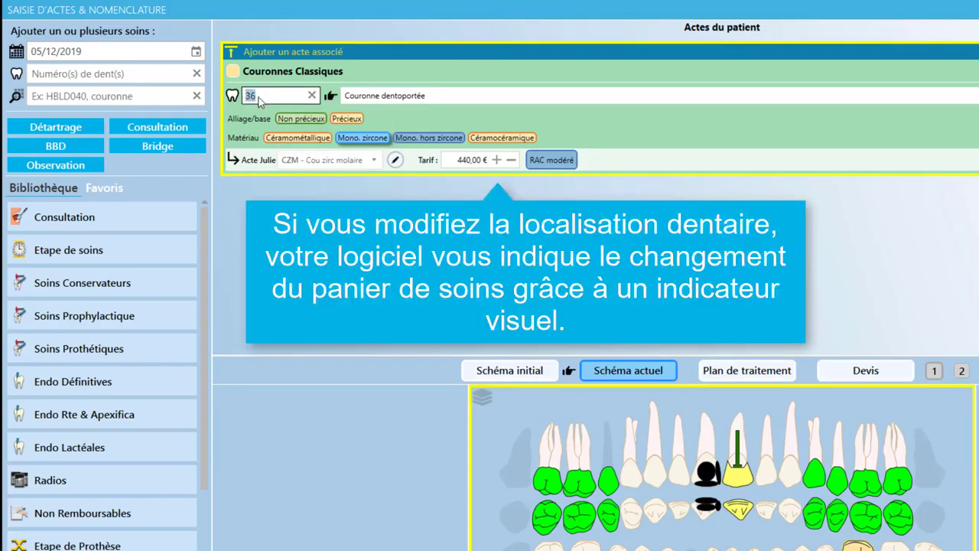
left_click(312, 96)
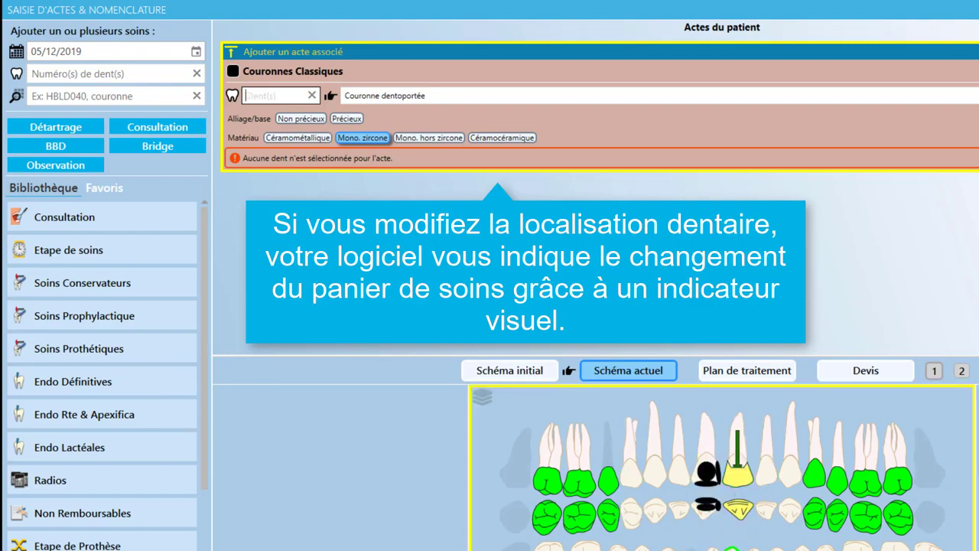
left_click(733, 548)
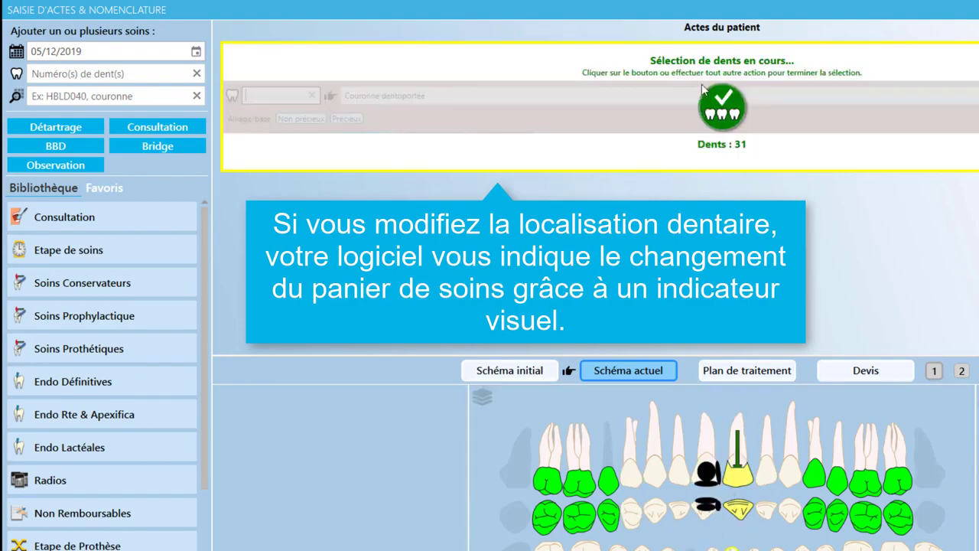
left_click(720, 111)
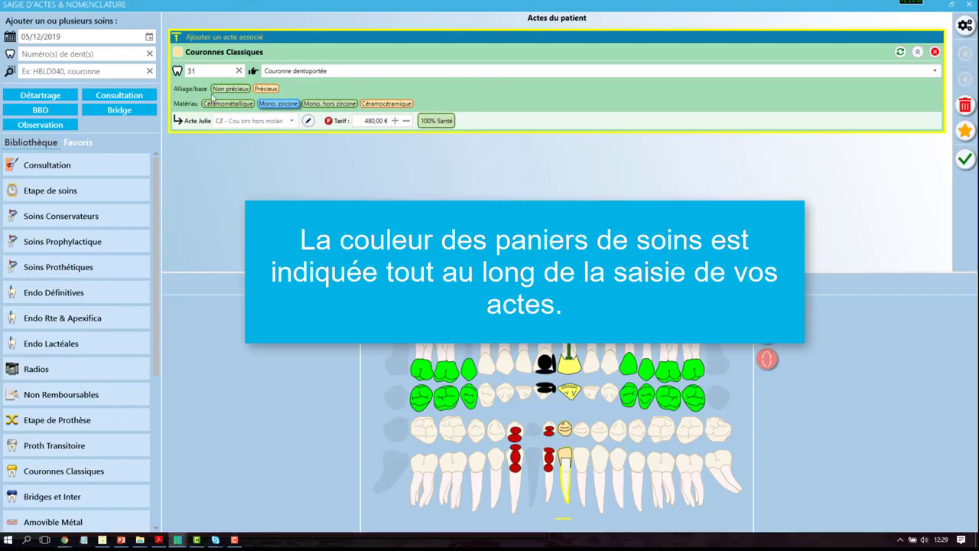
left_click(935, 51)
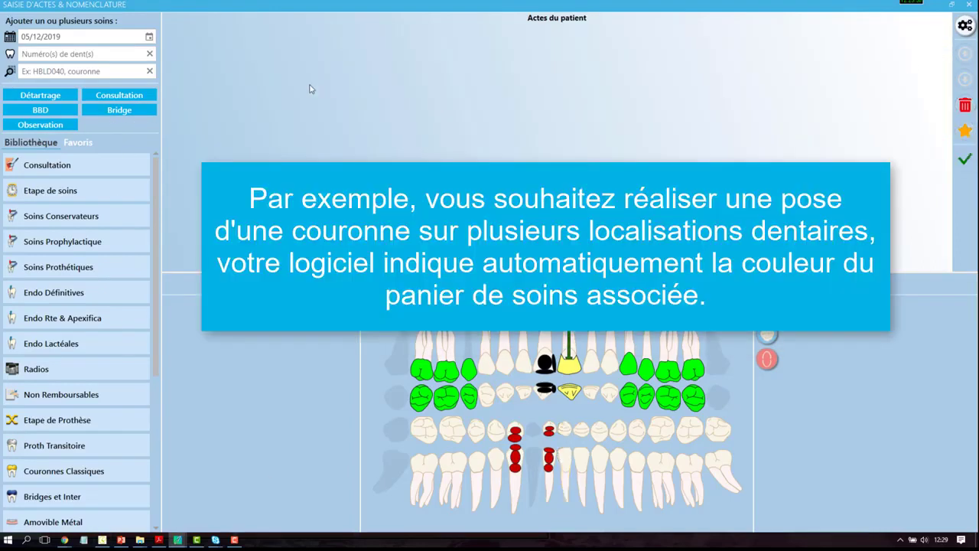
Add the favourite "pose couronne type" for teeth 31, 35 and 36 and validate the tooth selection for its acts
left_click(77, 143)
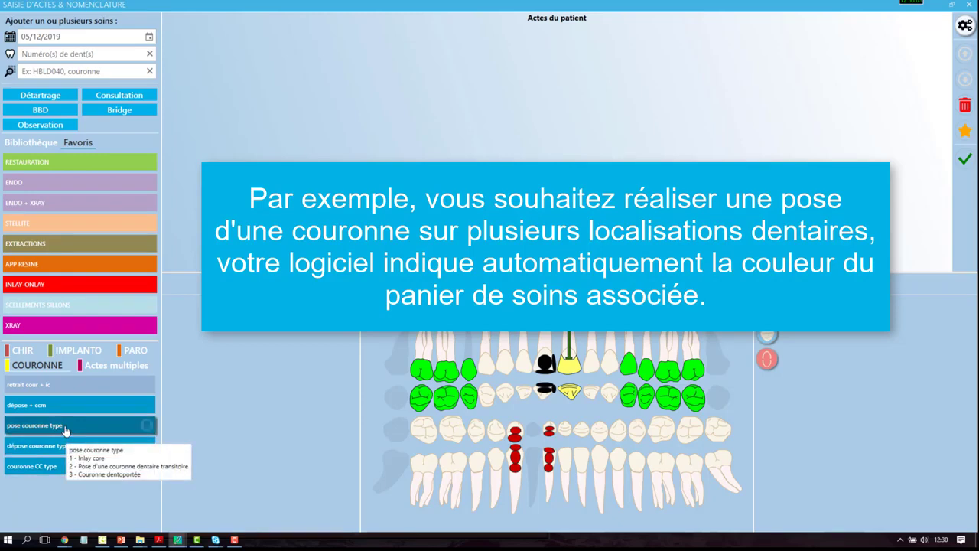
left_click(65, 427)
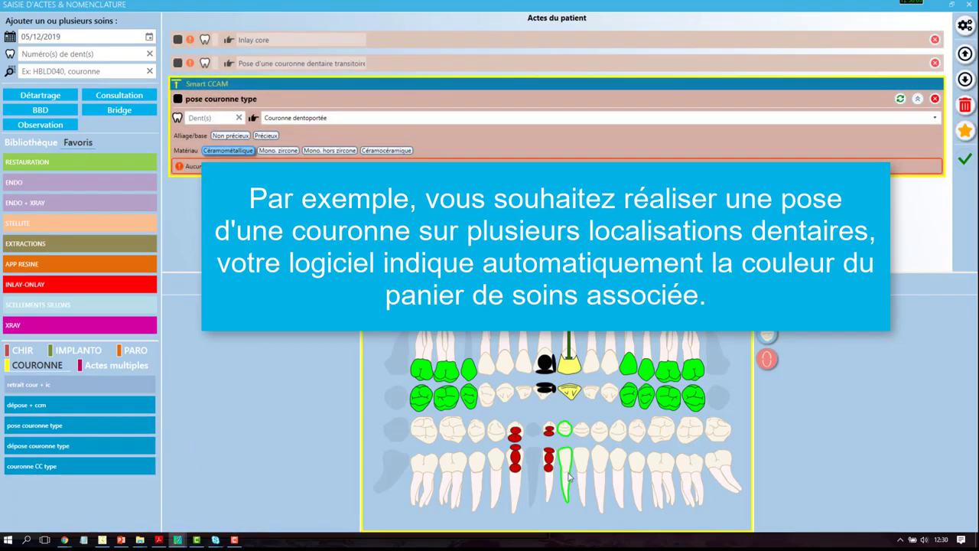
left_click(568, 474)
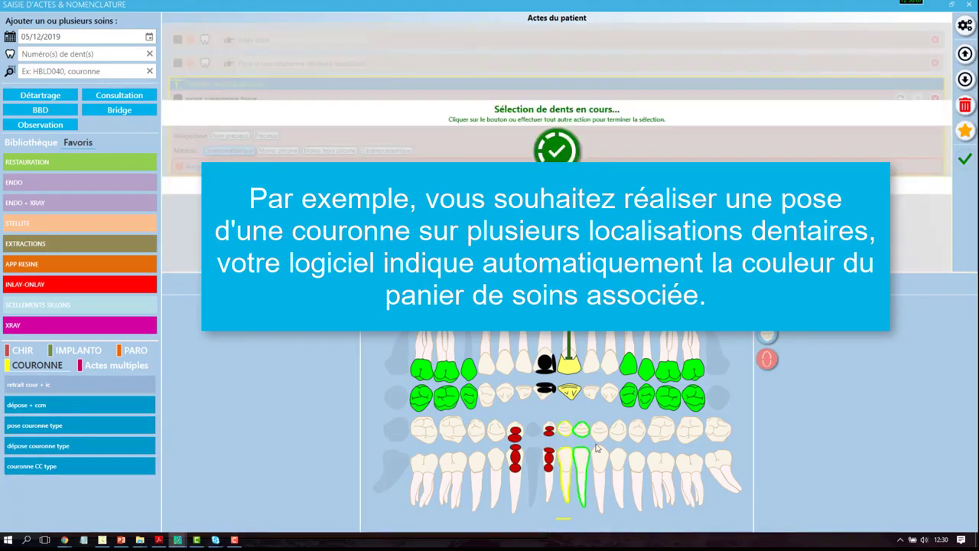
left_click(638, 433)
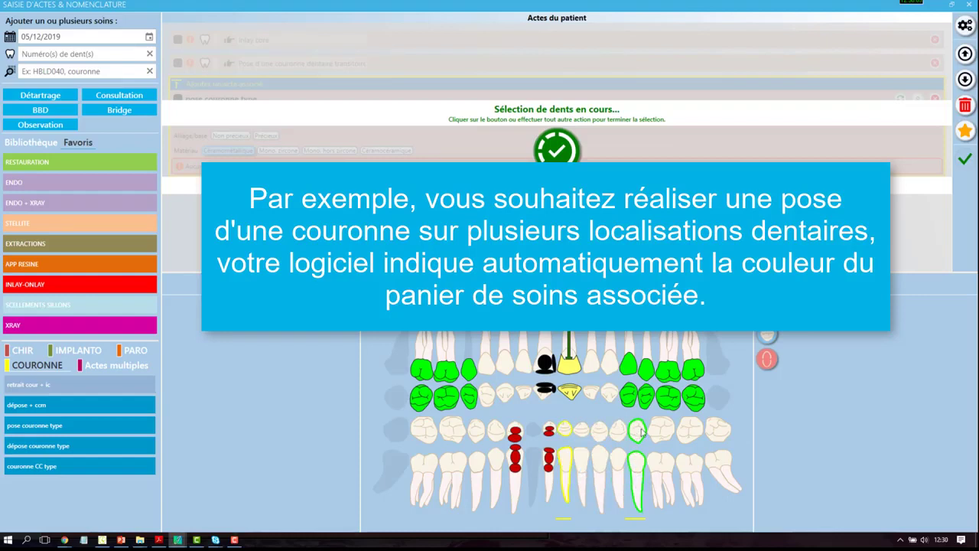
left_click(639, 433)
left_click(660, 433)
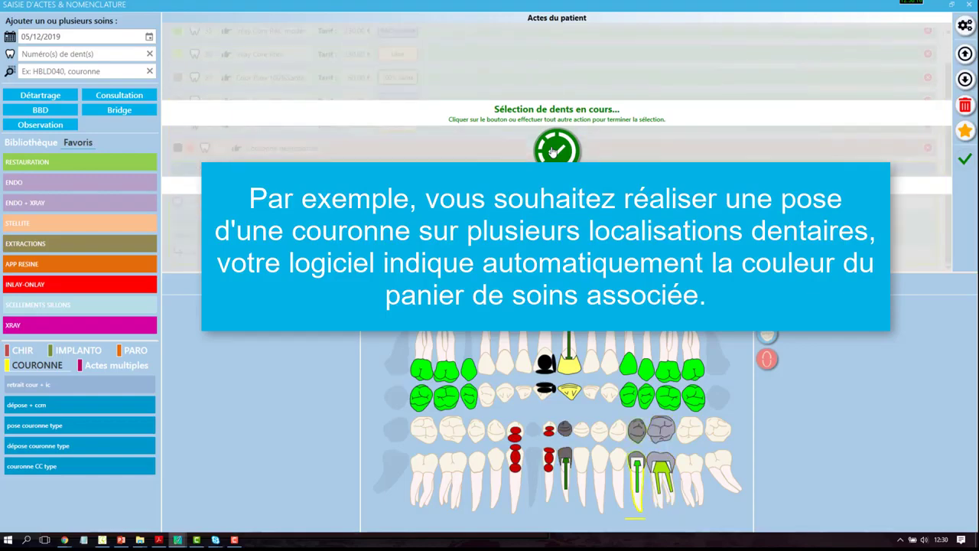
left_click(555, 150)
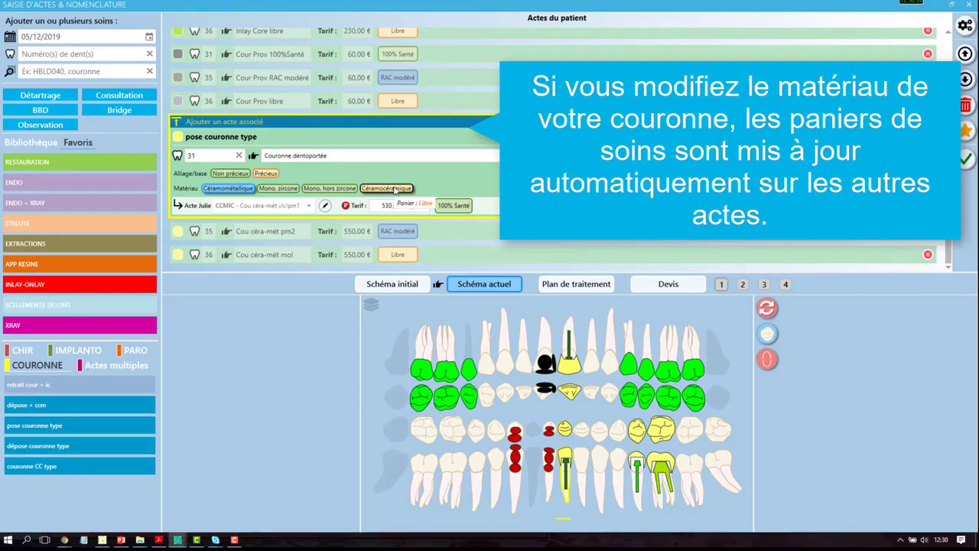
Switch the crown material on tooth 31 to Céramocéramique, check the related acts, and set it back to Céramométallique
left_click(395, 190)
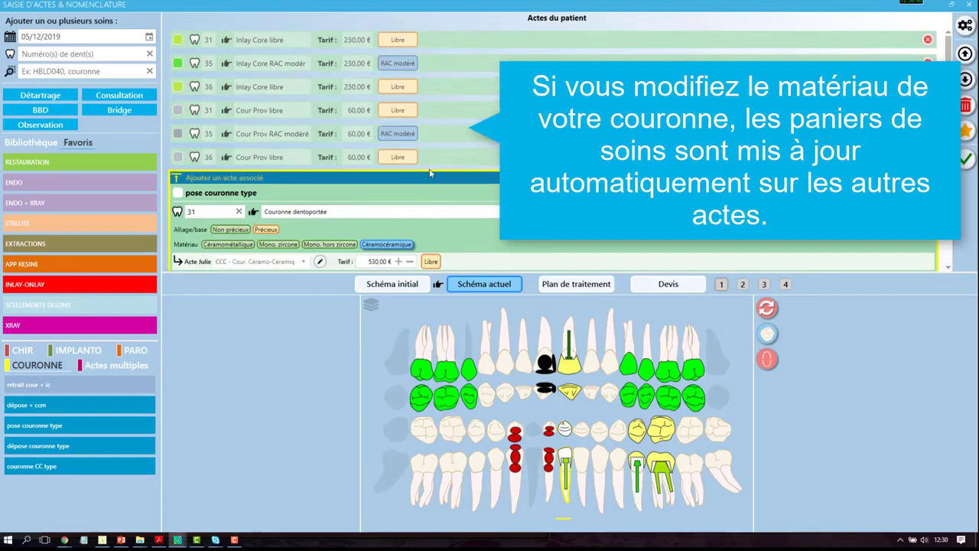
scroll(433, 174, "down", 1)
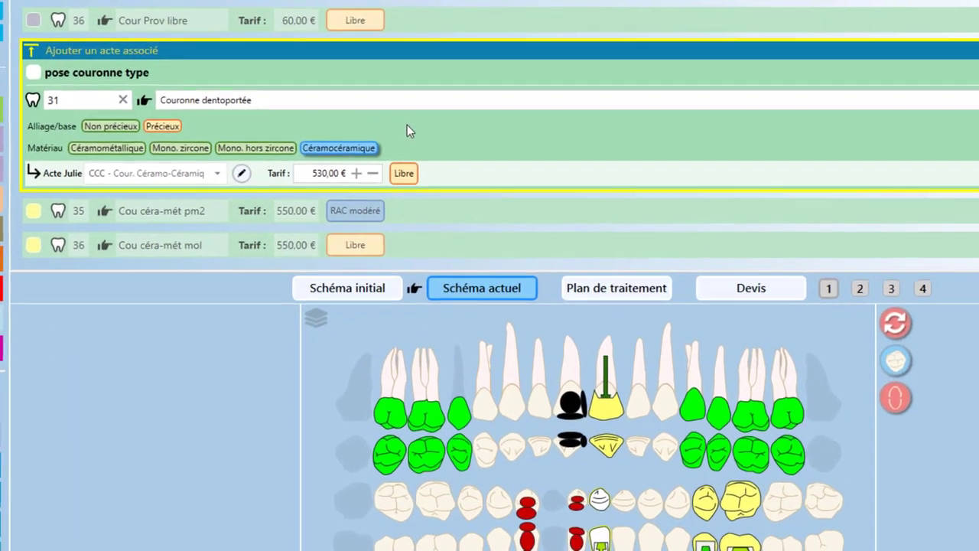
left_click(97, 150)
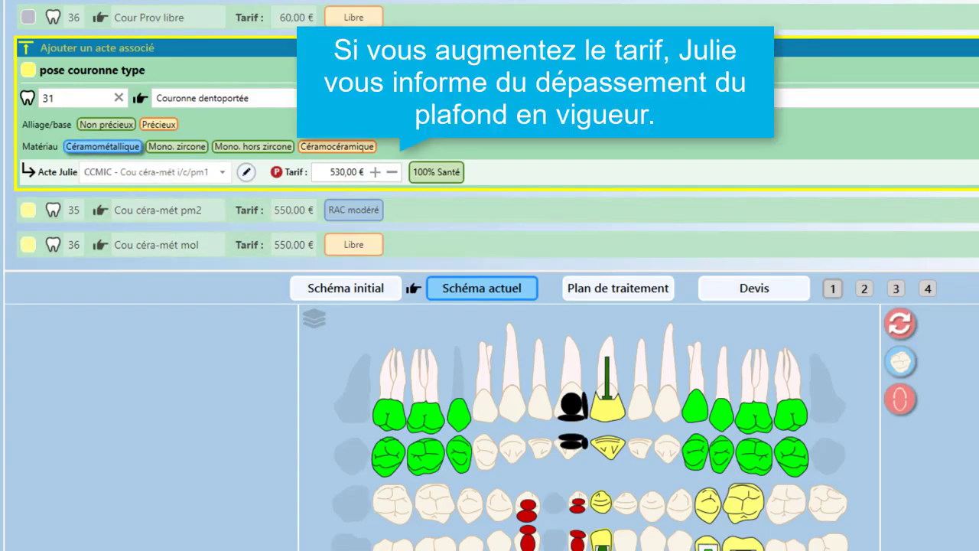
Raise the tooth 31 crown's tariff to 540,00 € and bring it back to 530,00 €
left_click(374, 172)
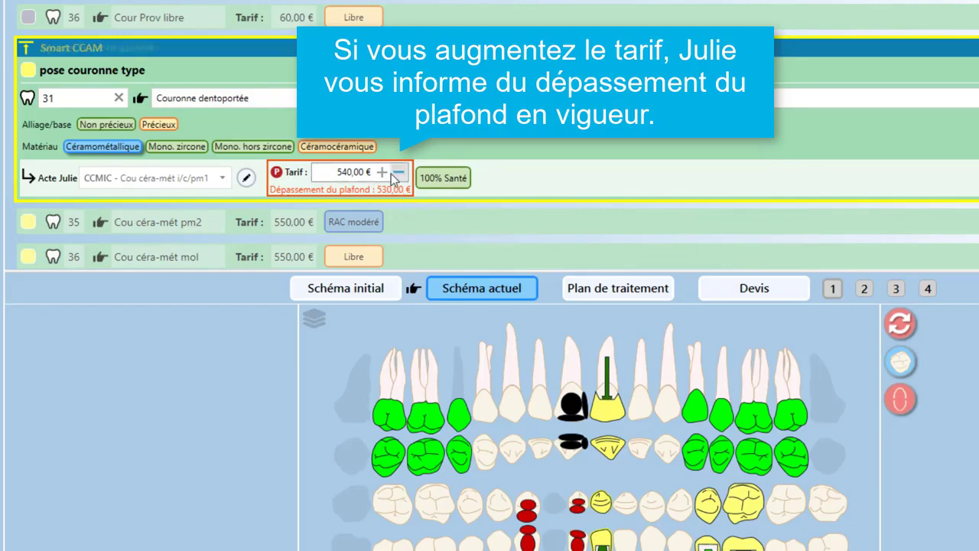
left_click(399, 173)
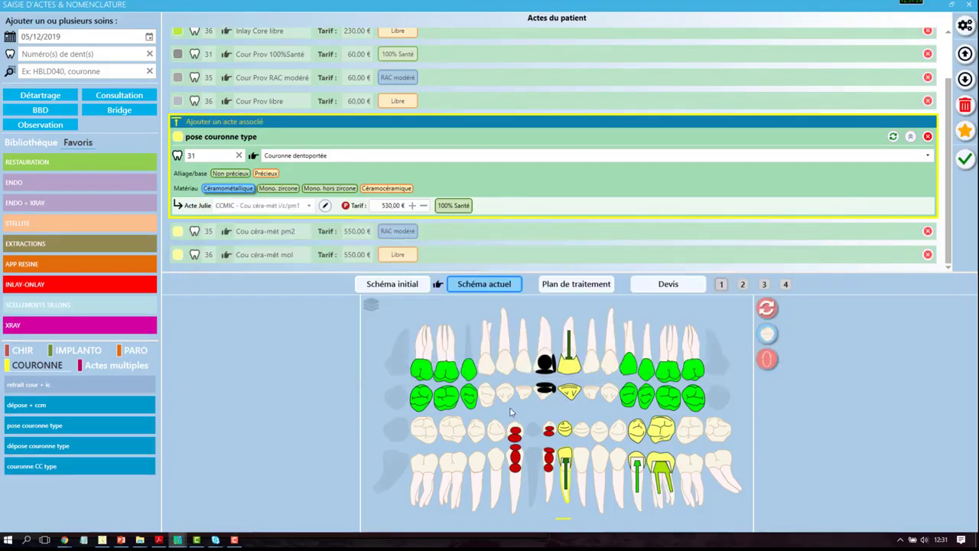
Create a bridge on teeth 43 to 41, limiting the ceramic to teeth 43 and 42 so that tooth 41 is in metal
left_click_drag(514, 433, 549, 433)
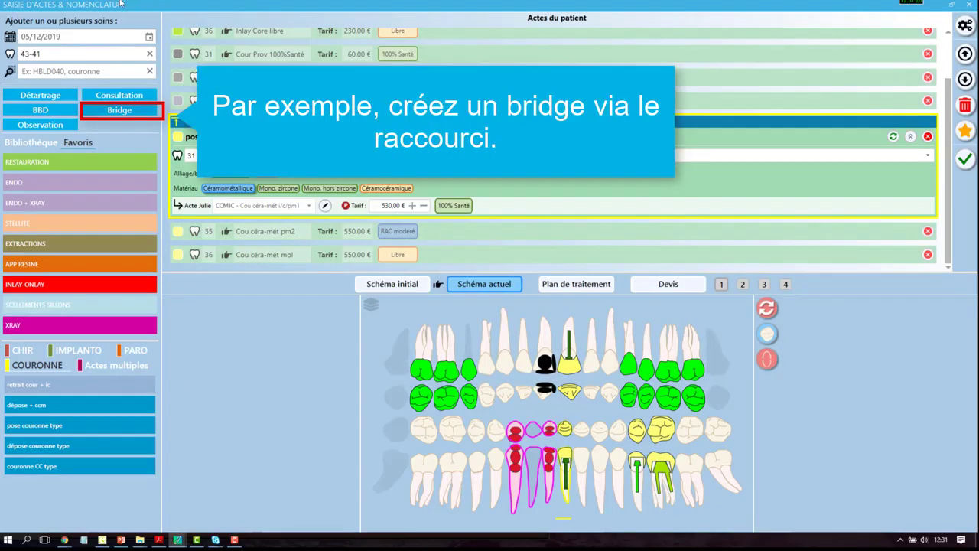
left_click(130, 112)
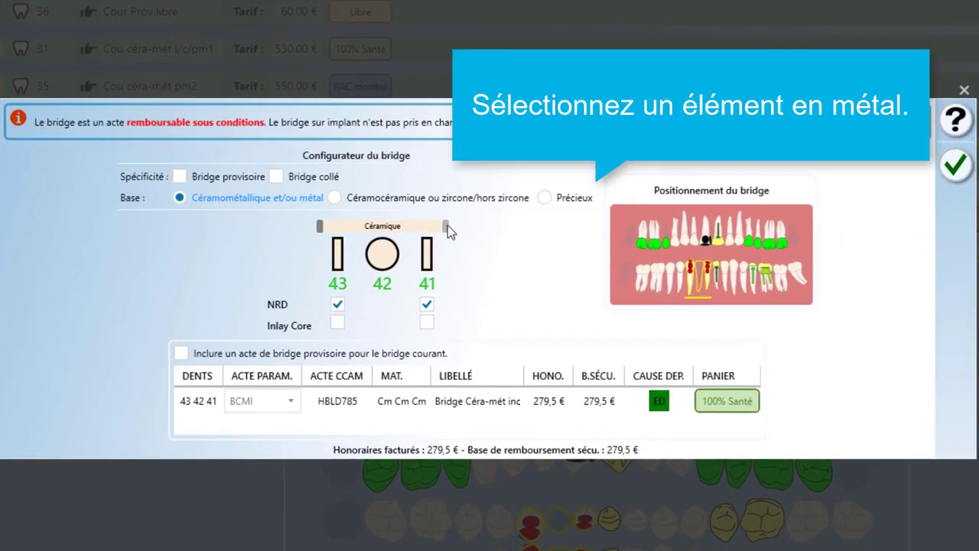
left_click_drag(448, 225, 400, 228)
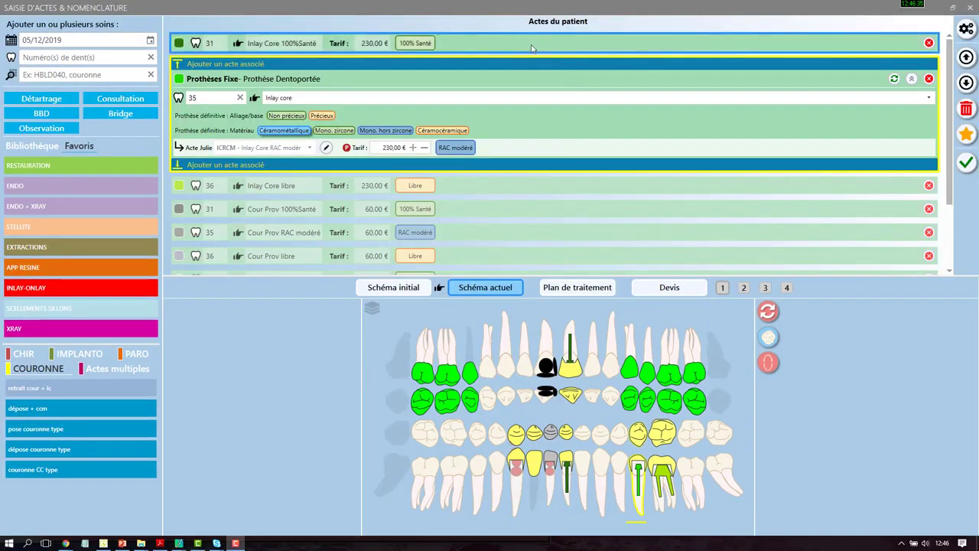
Validate the treatment plan and check the care basket colours on its act codes in the medical history
scroll(528, 49, "down", 2)
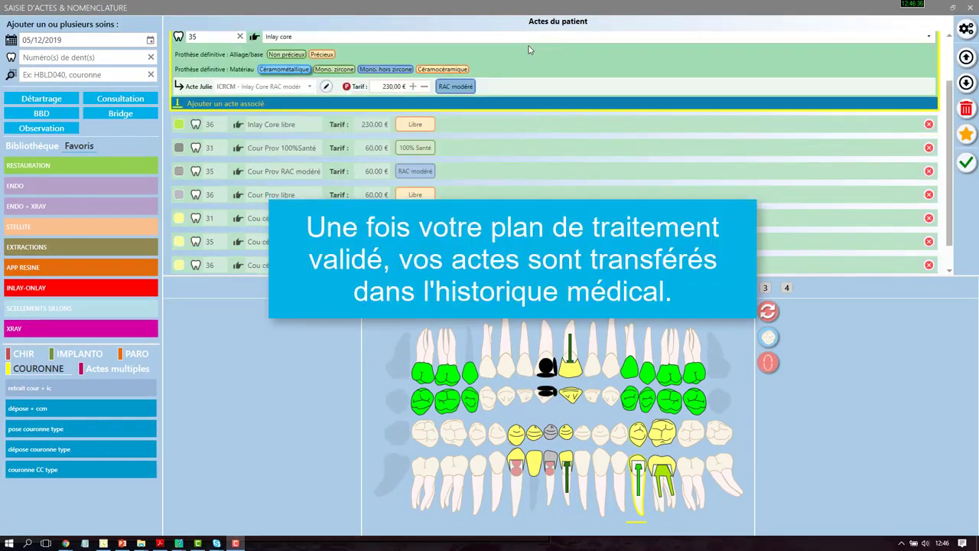
left_click(966, 163)
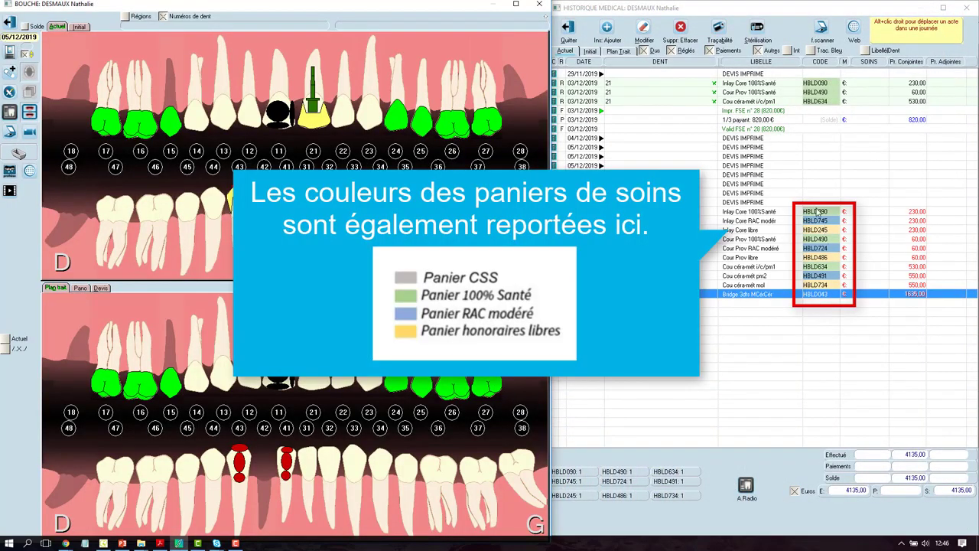
left_click(819, 213)
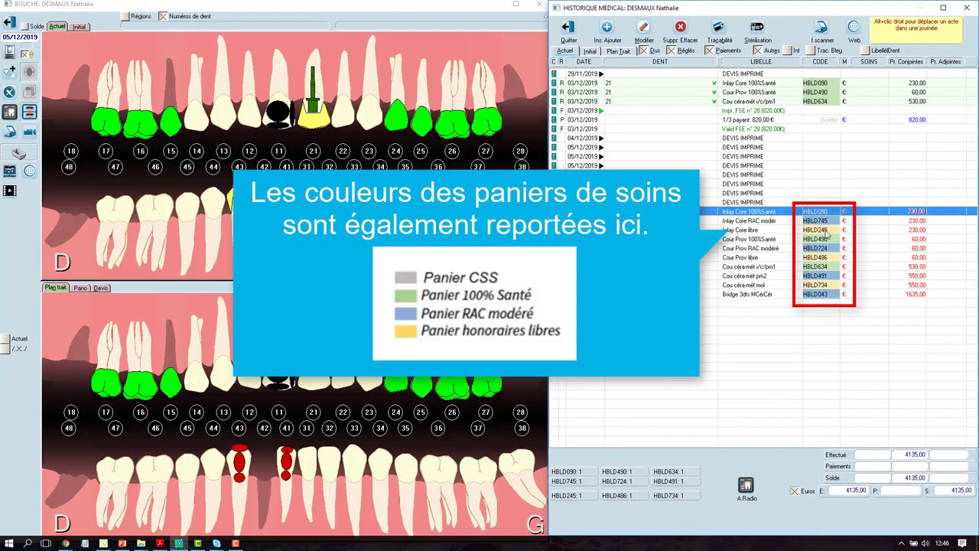
left_click(827, 231)
left_click(827, 249)
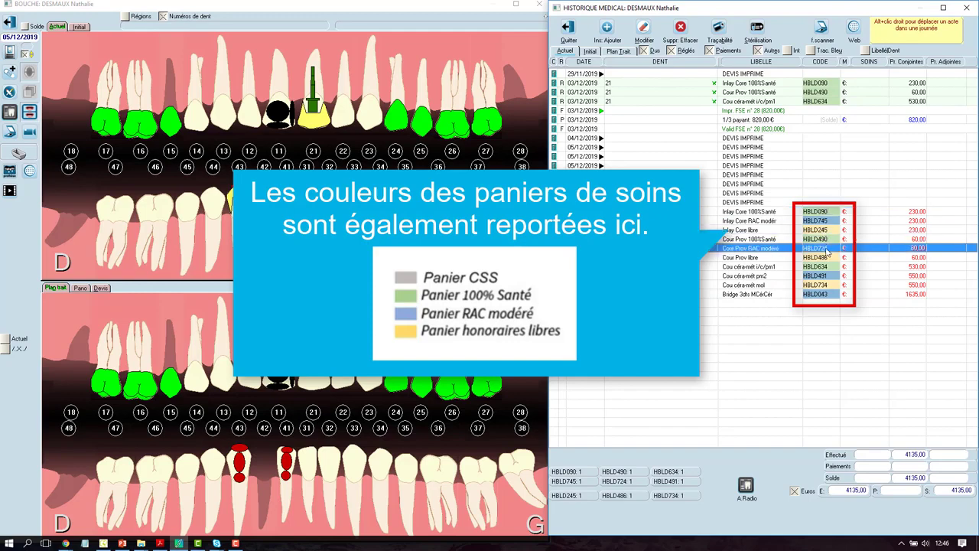
left_click(826, 266)
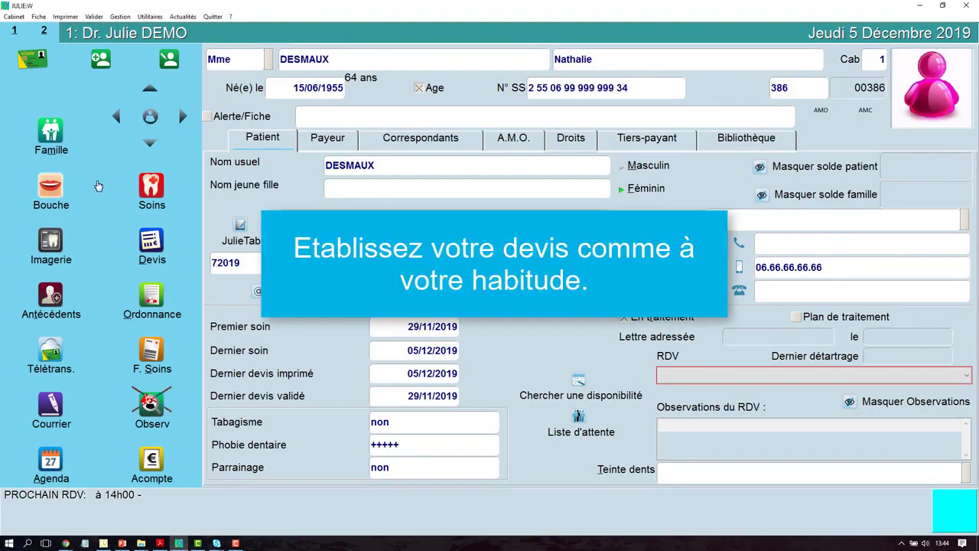
Start a new quote for the patient and add the favourite "couronne CC type" on tooth 11
left_click(150, 245)
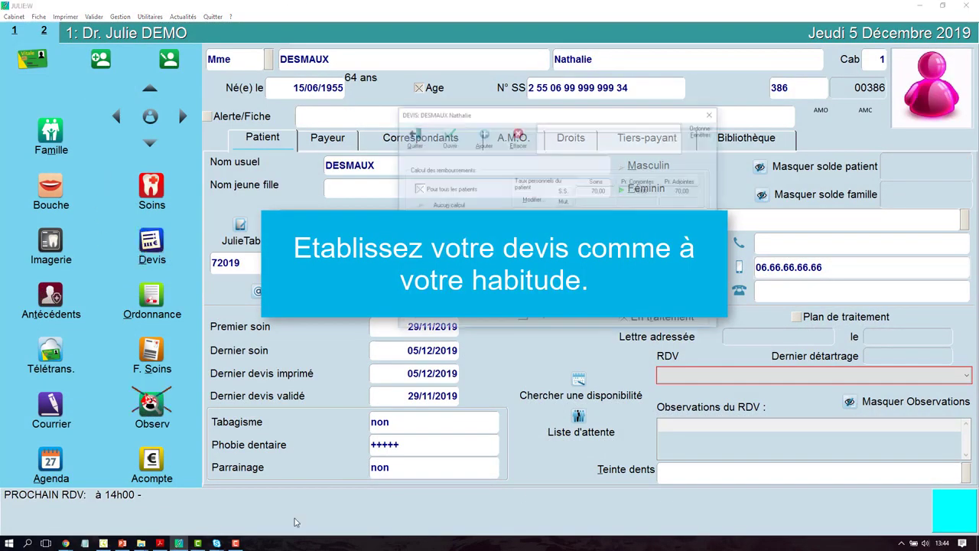
left_click(483, 135)
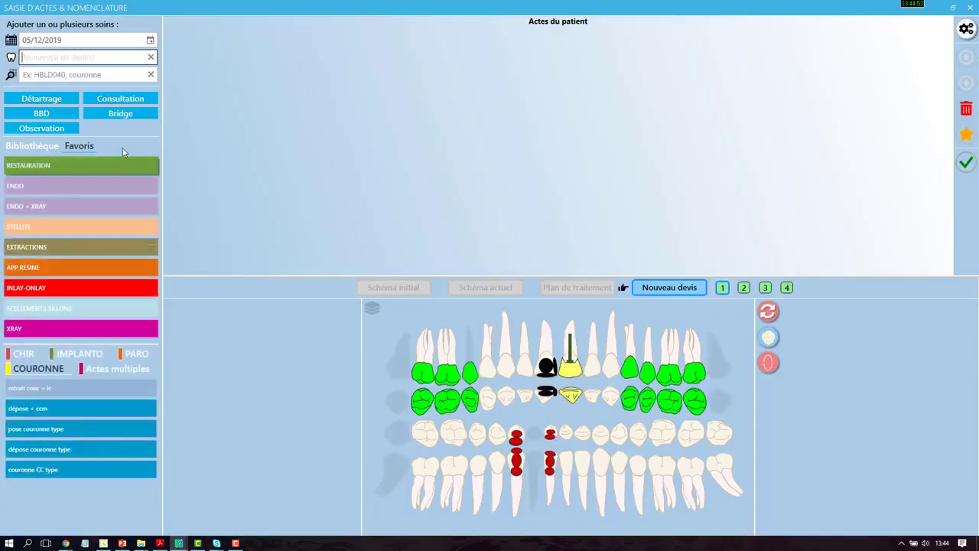
left_click(544, 375)
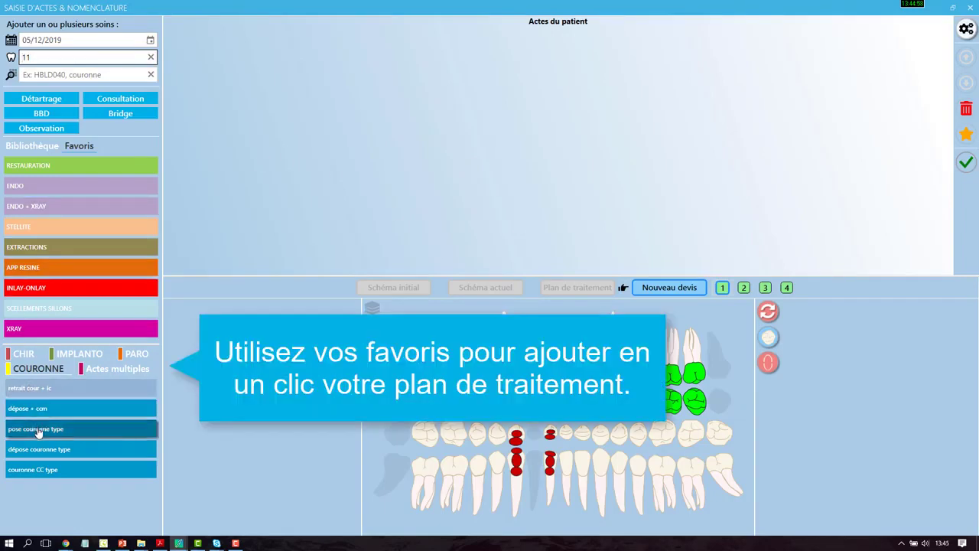
mouse_move(50, 474)
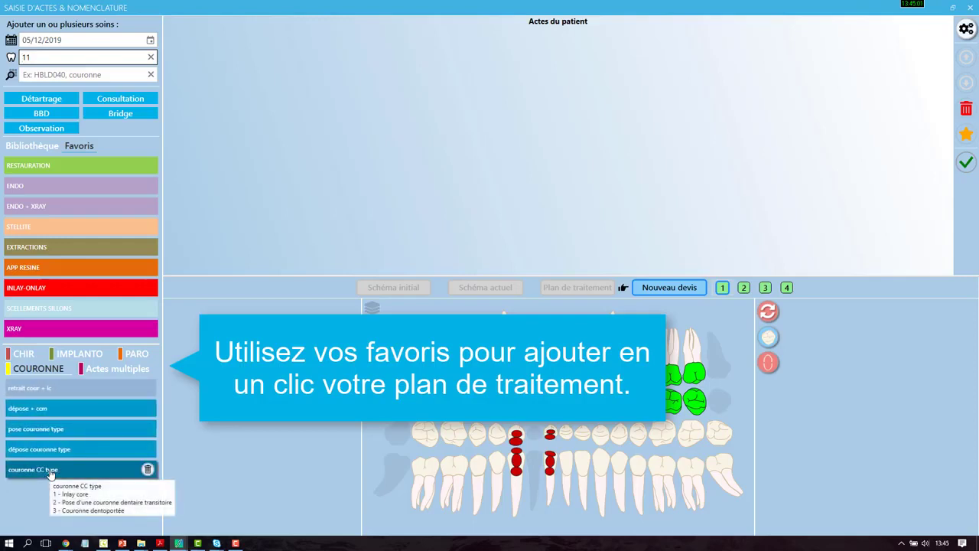
left_click(50, 473)
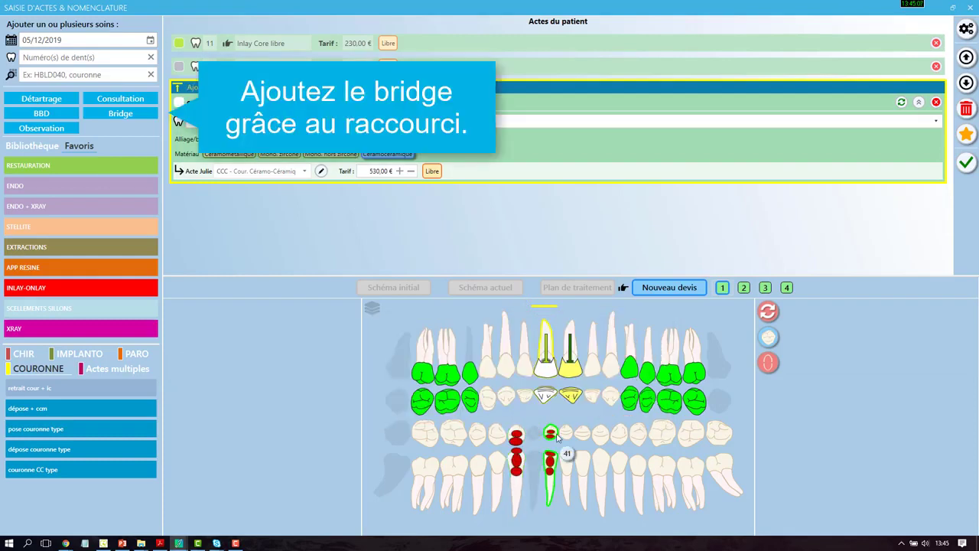
Add a Céramocéramique ou zircone/hors zircone bridge on teeth 43 to 41, with inlay cores on 43 and 41 and a provisional bridge act
left_click_drag(557, 436, 516, 436)
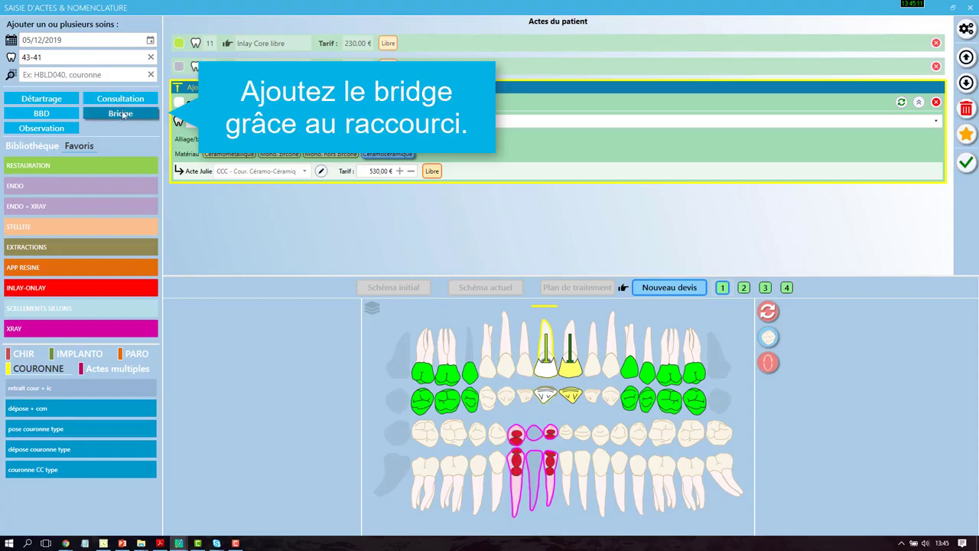
left_click(120, 114)
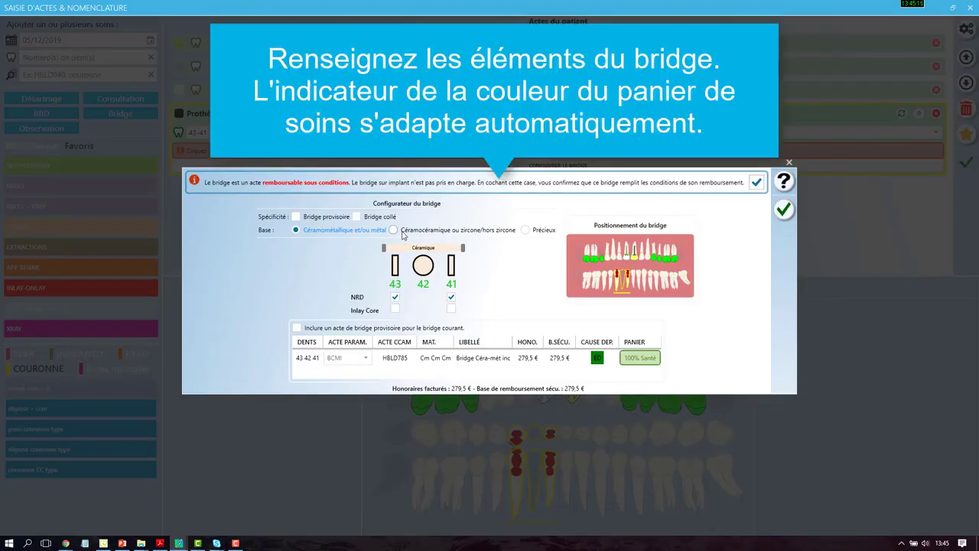
left_click(393, 230)
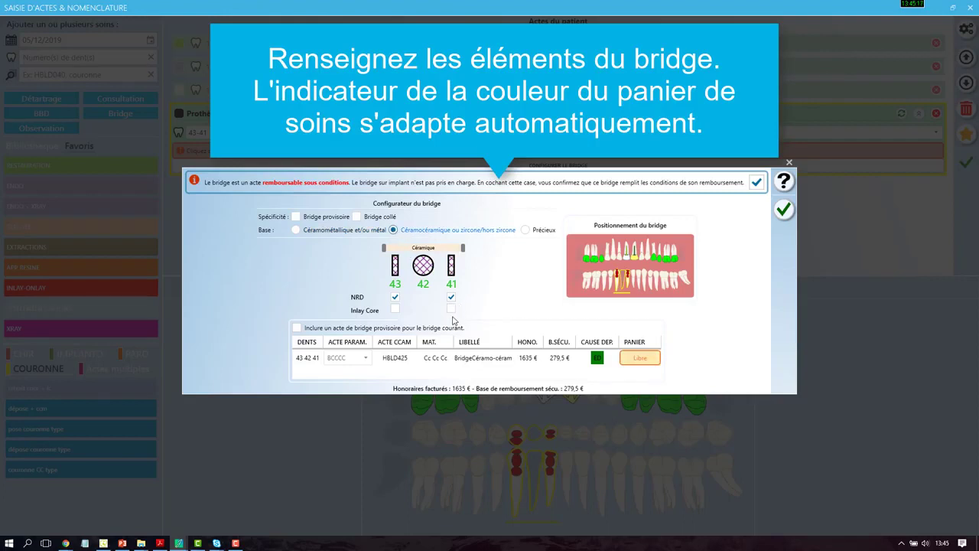
left_click(452, 308)
left_click(395, 308)
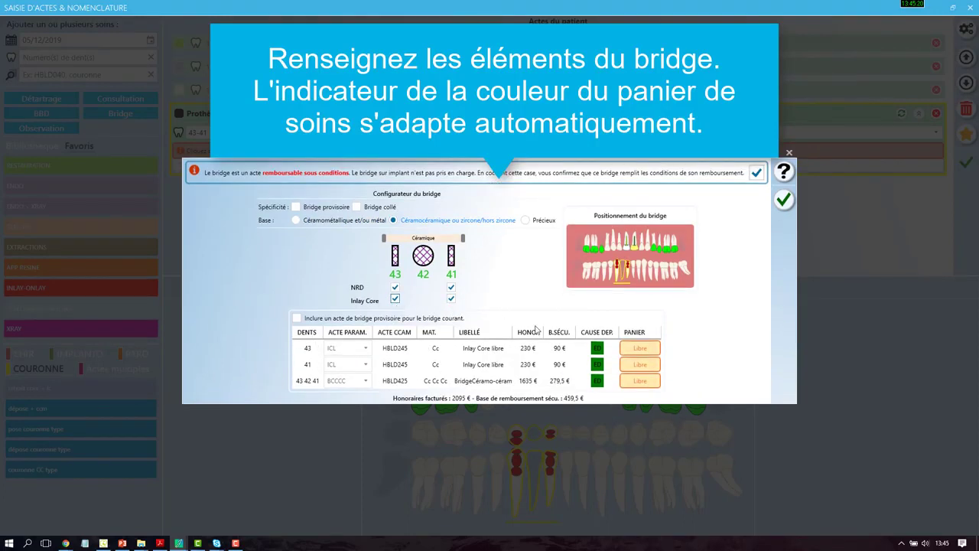
left_click(297, 317)
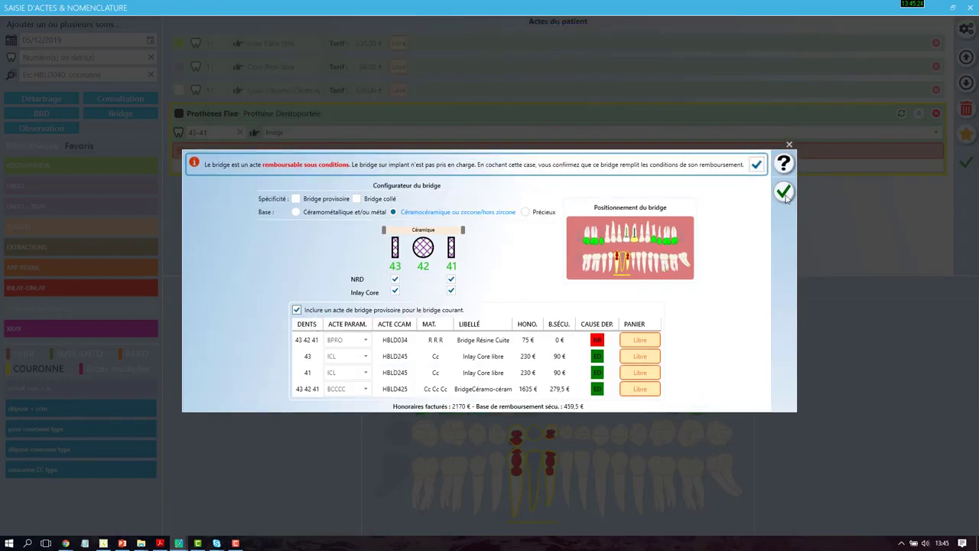
left_click(784, 192)
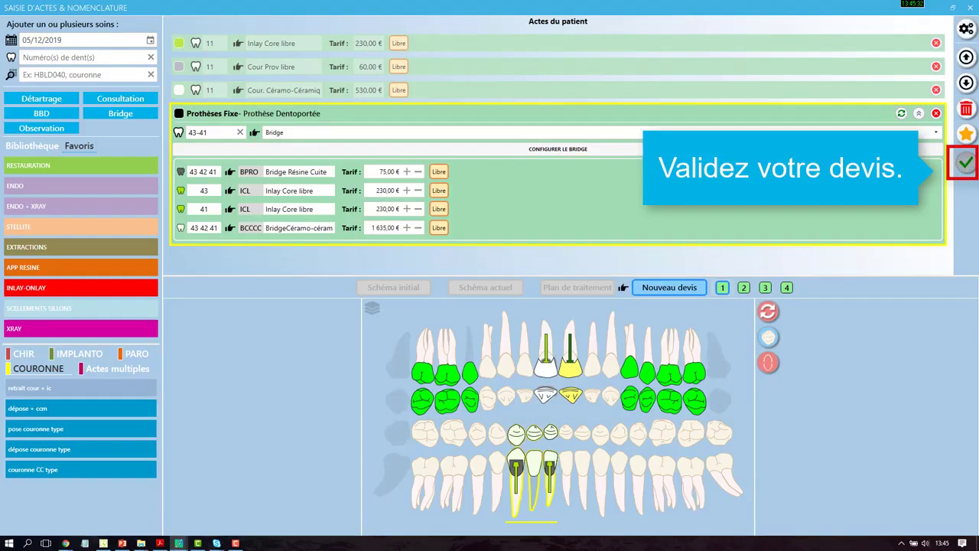
Validate the quote and print its first proposition with the "Devis réglementaire 2020" document
left_click(965, 162)
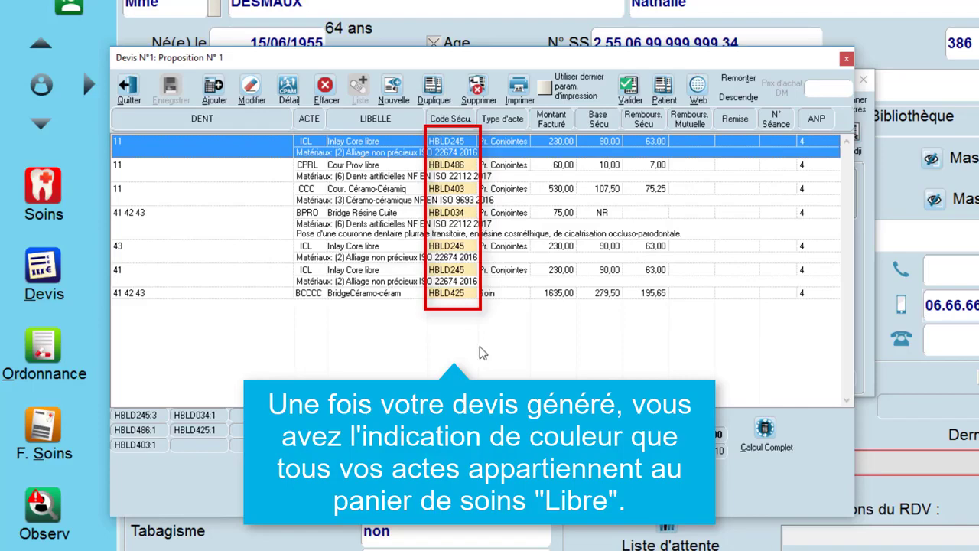
left_click(519, 88)
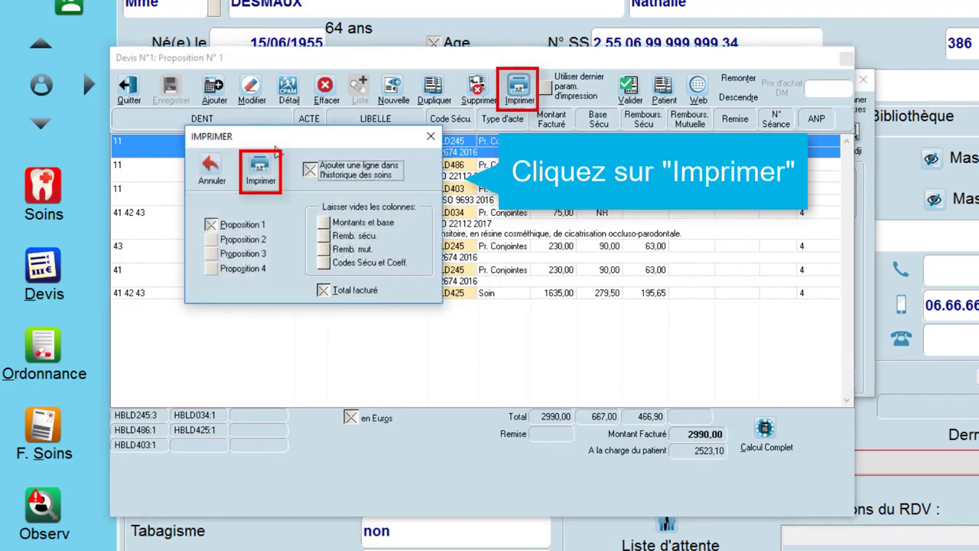
left_click(260, 169)
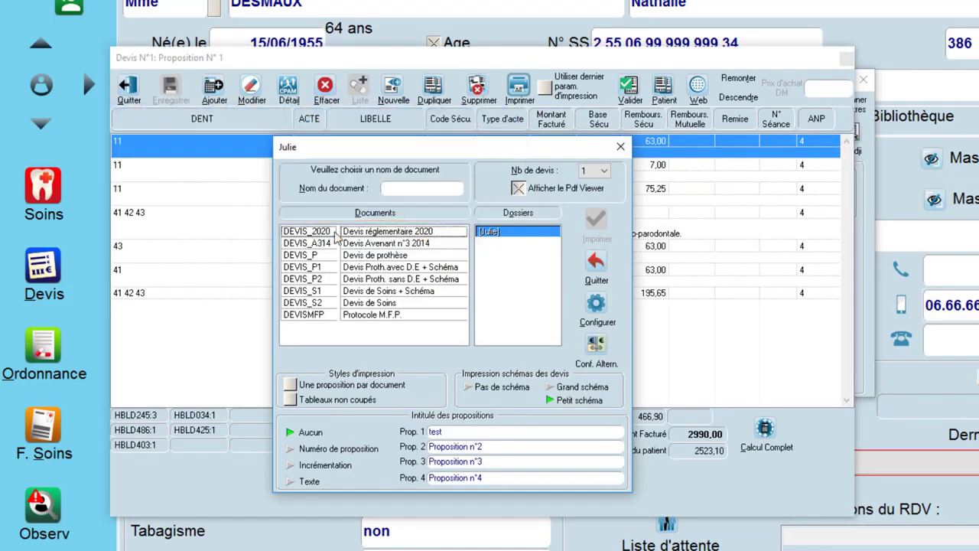
left_click(336, 233)
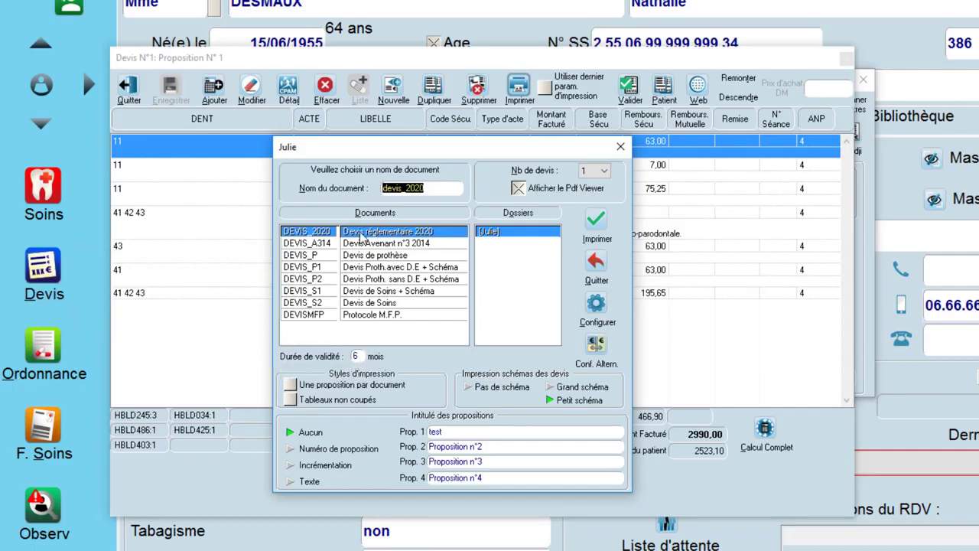
left_click(597, 219)
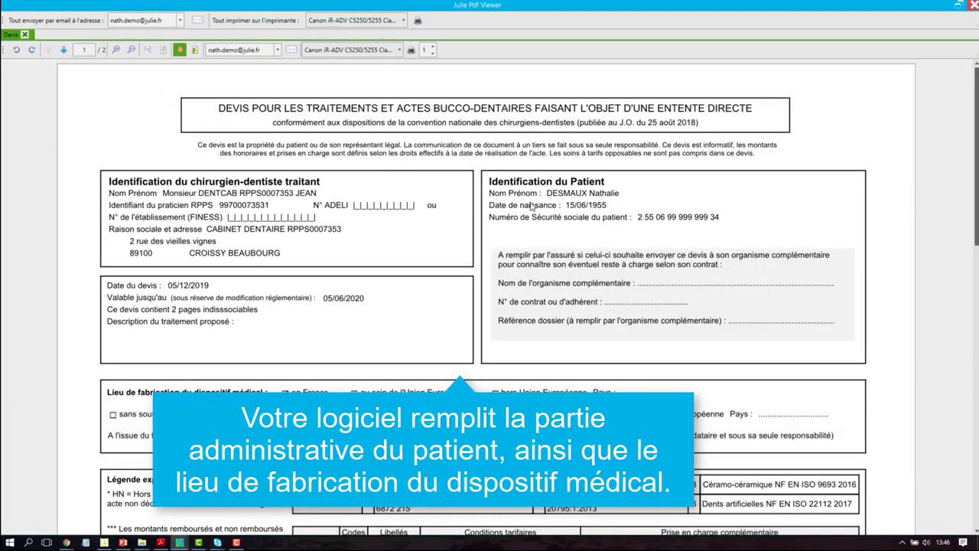
Examine the generated quote's place of manufacture, basket legend, proposed treatment and alternative therapeutic information
scroll(532, 206, "down", 3)
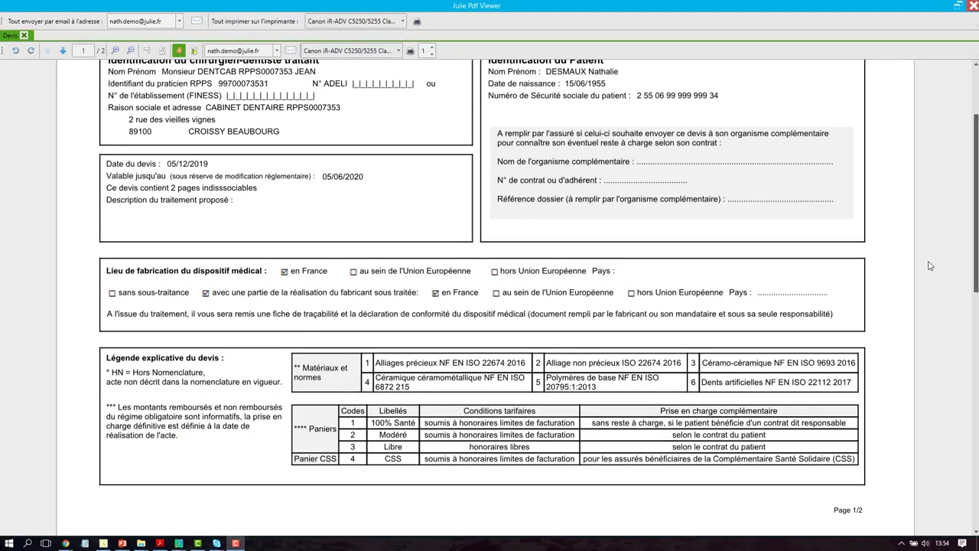
scroll(930, 266, "down", 1)
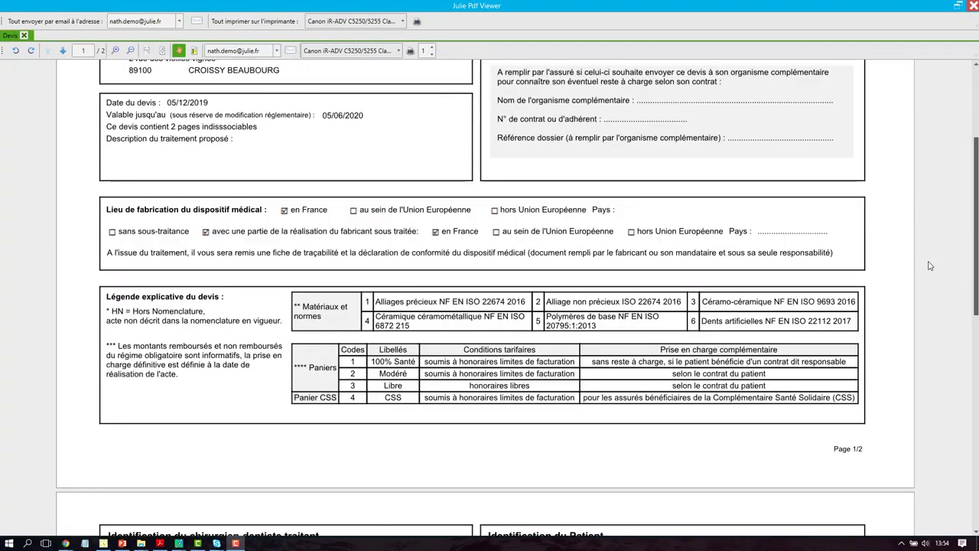
scroll(930, 265, "down", 4)
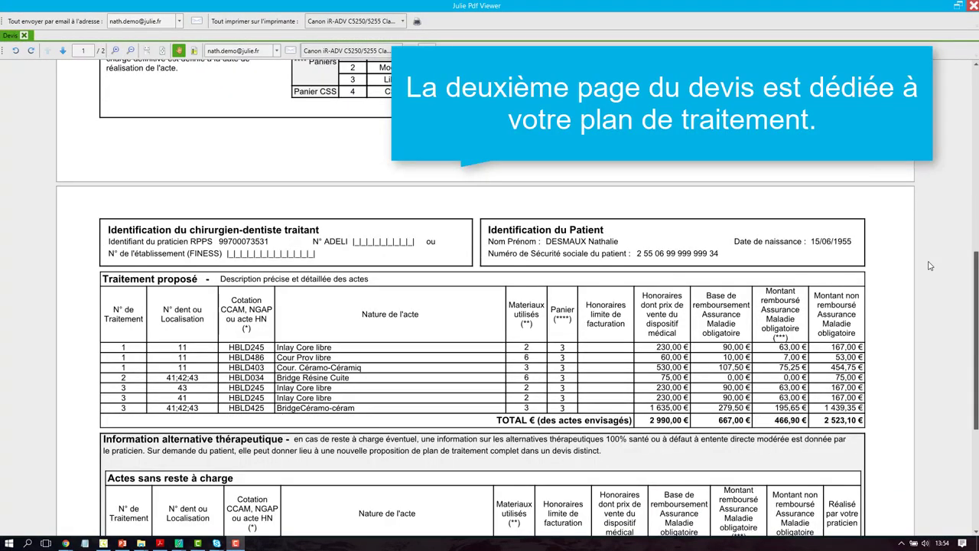
scroll(930, 265, "down", 1)
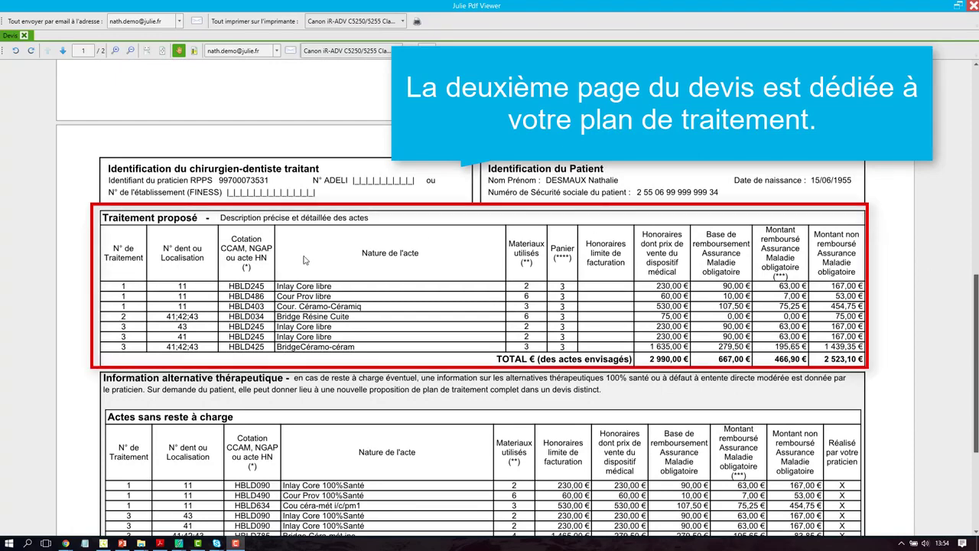
scroll(341, 261, "down", 1)
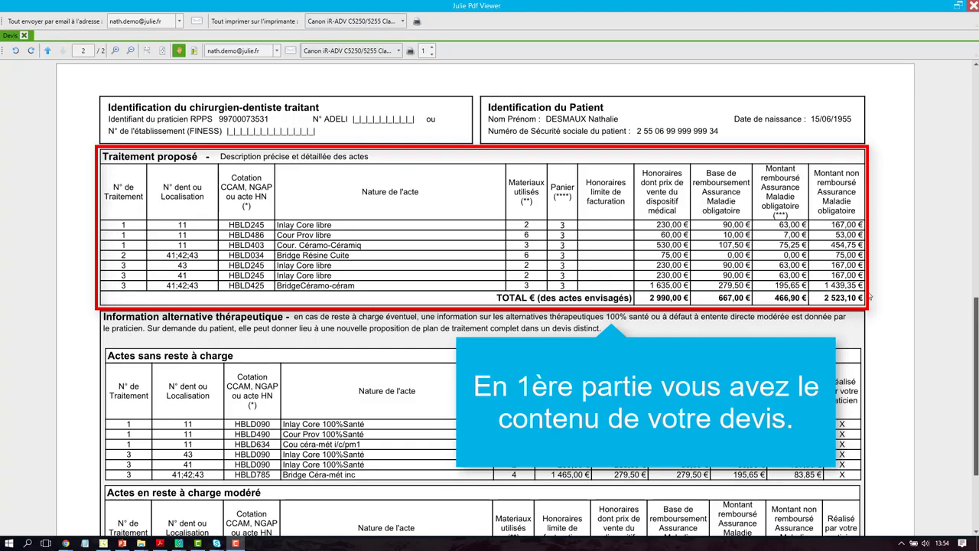
scroll(869, 296, "down", 2)
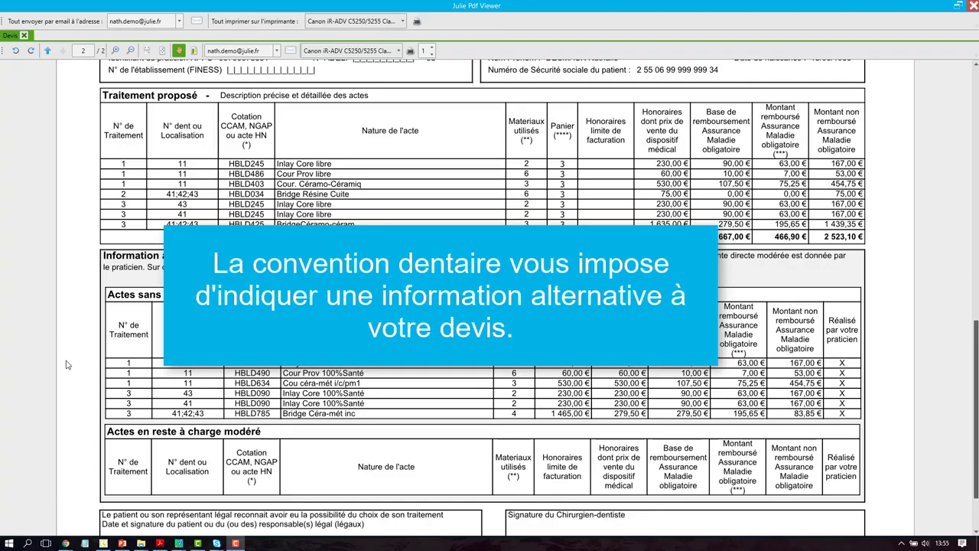
left_click_drag(235, 386, 236, 388)
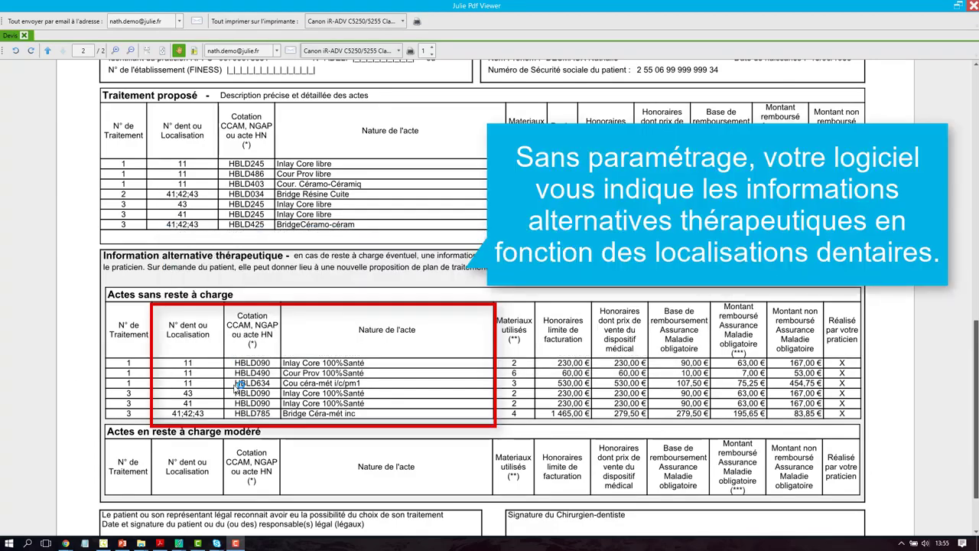
left_click(238, 387)
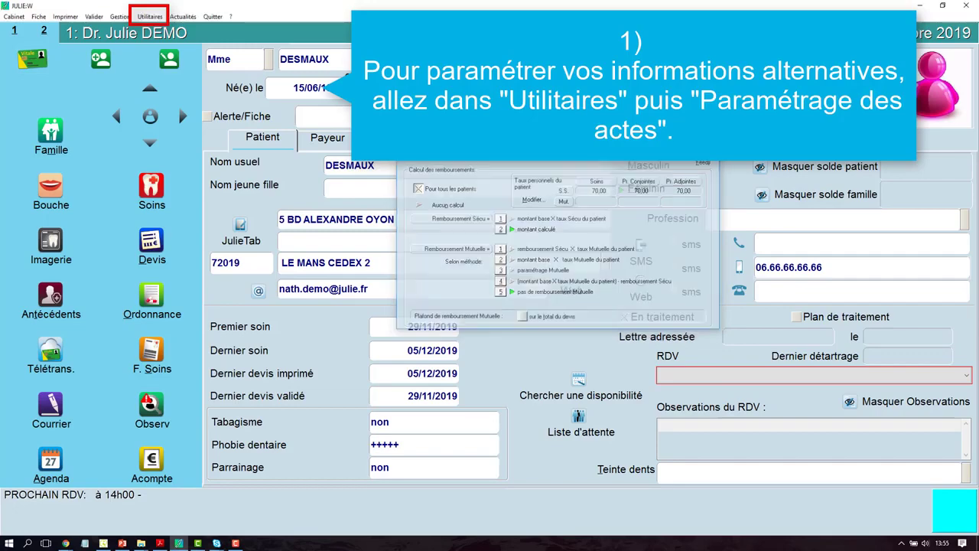
Open the definition of quote alternatives from the practice's act settings
left_click(152, 17)
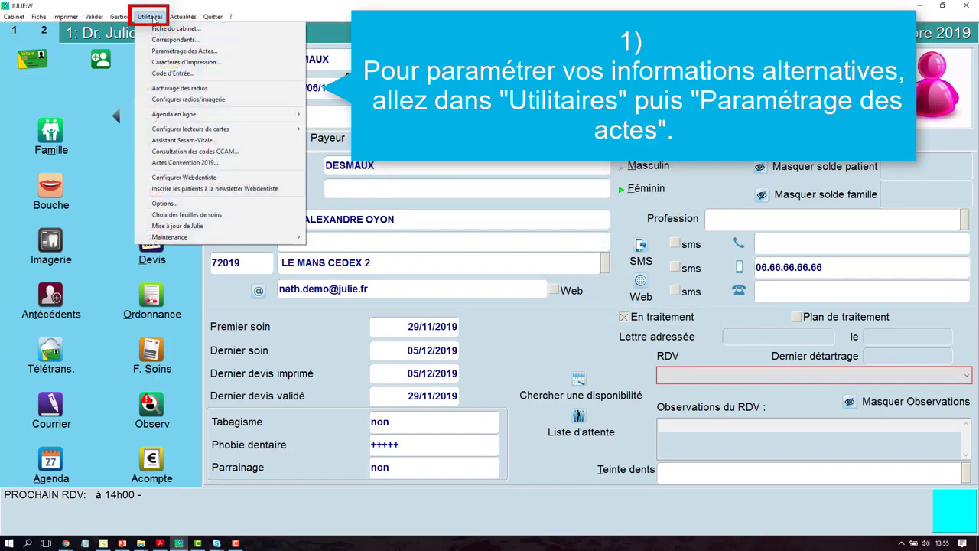
left_click(163, 51)
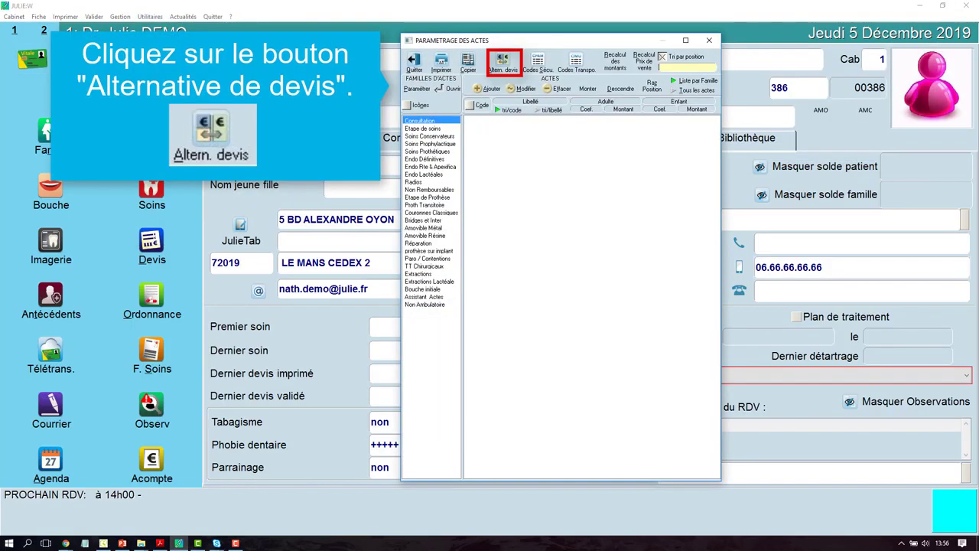
left_click(502, 63)
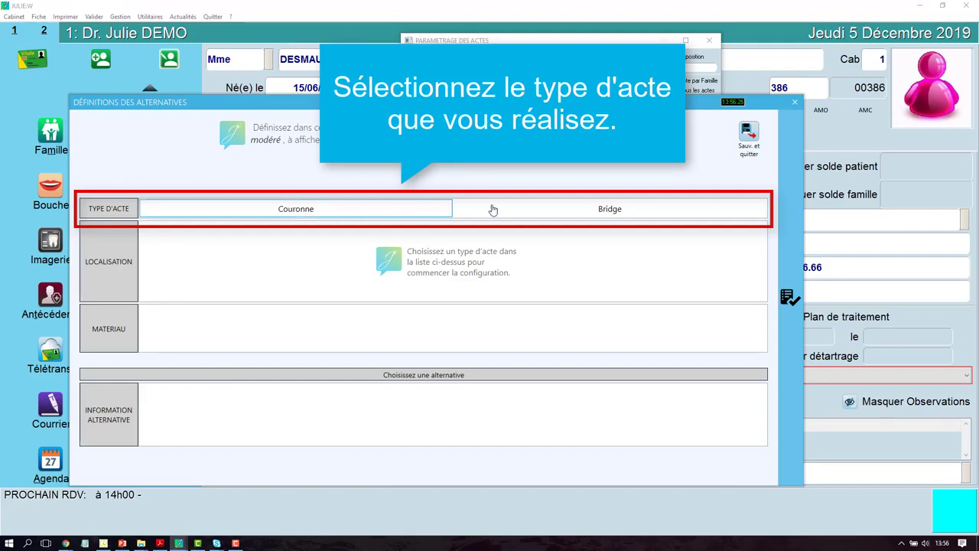
Define Mono. Zircone as the alternative for Céramocéramique crowns on incisors, canines and first premolars
left_click(294, 211)
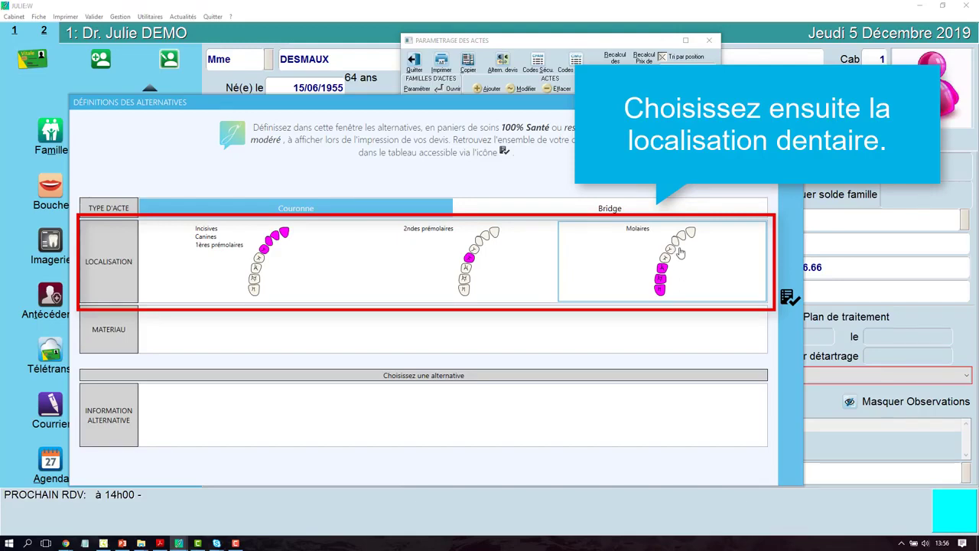
left_click(291, 243)
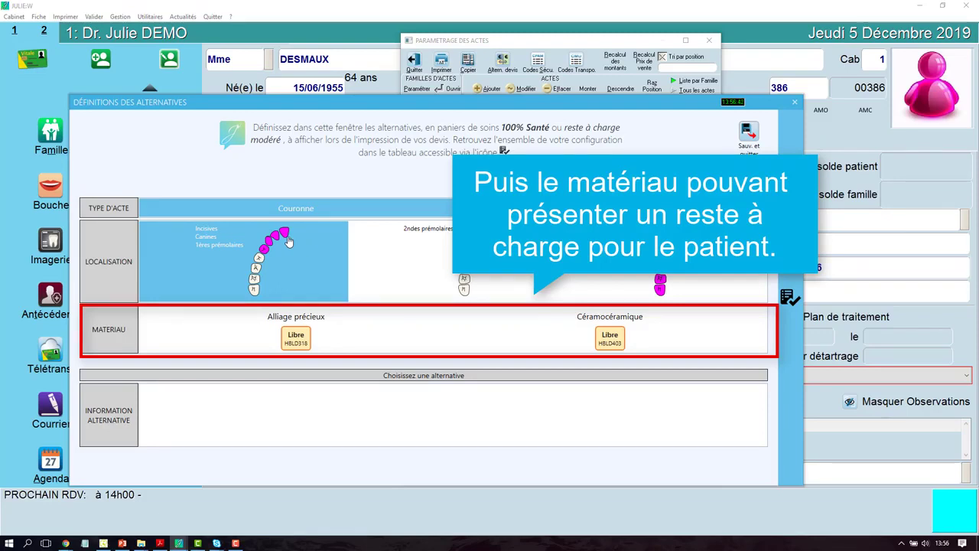
left_click(651, 325)
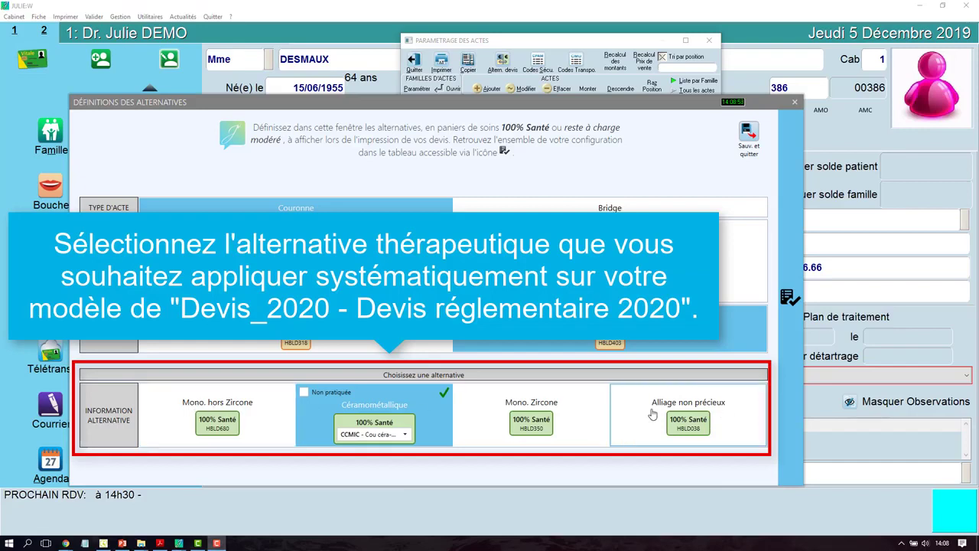
left_click(578, 409)
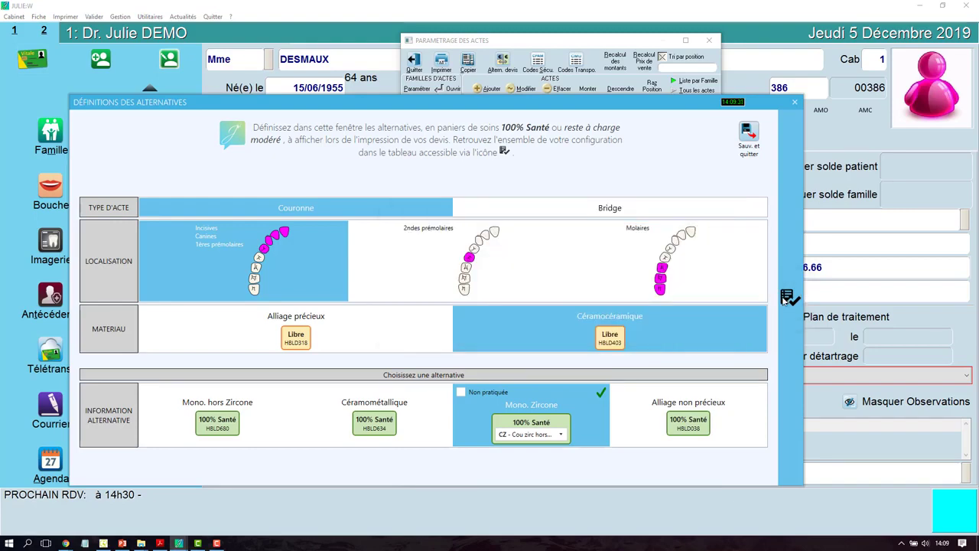
Load the second-premolar Céramocéramique crown from the table of configured alternatives and set its alternative to Mono. Zircone
left_click(785, 300)
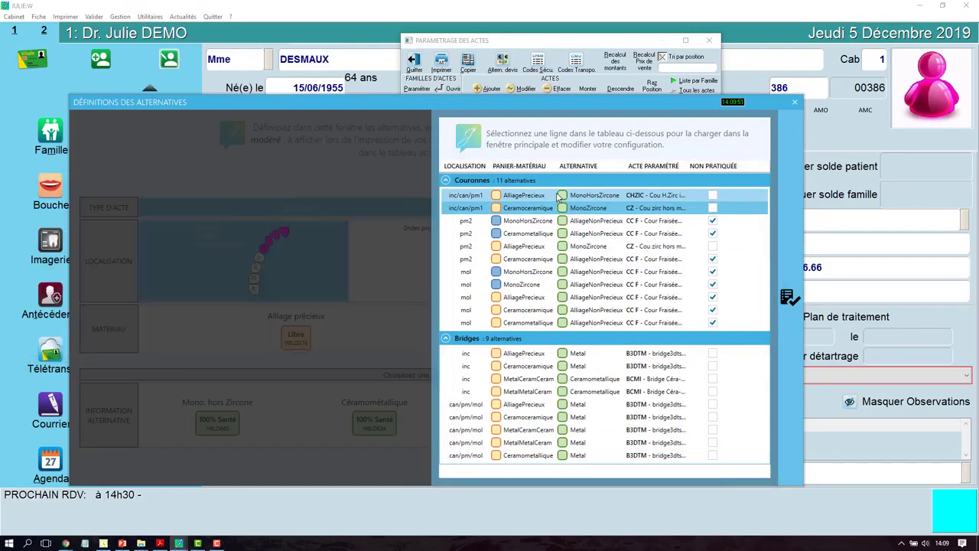
left_click(527, 262)
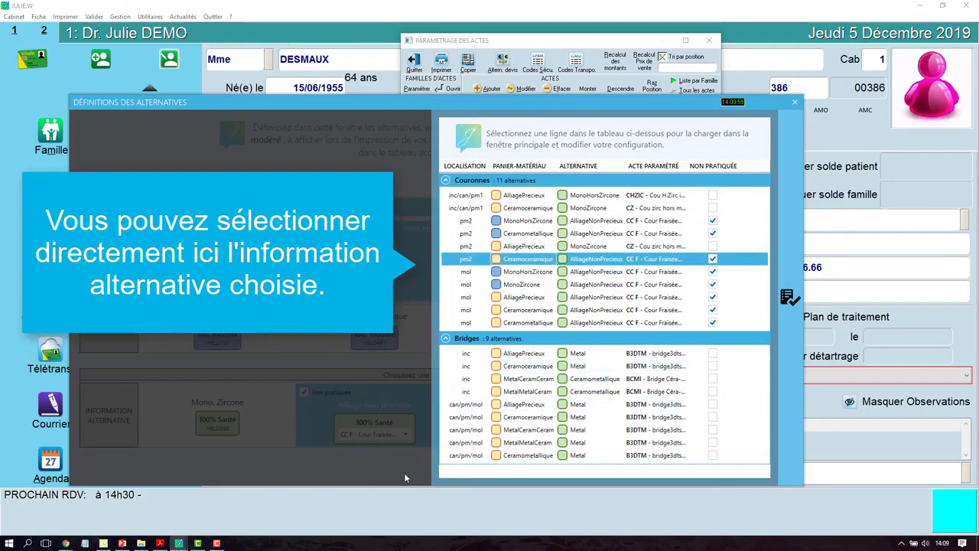
left_click(404, 473)
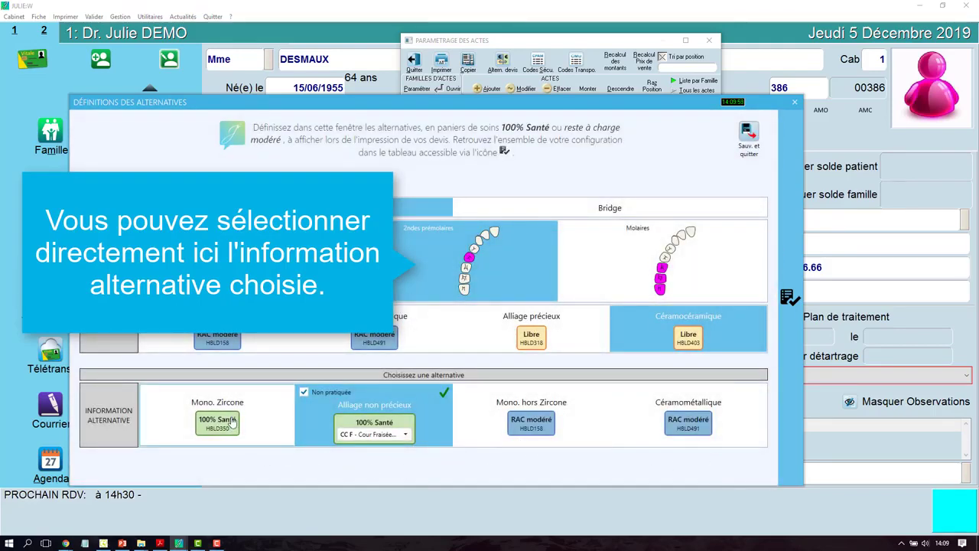
left_click(206, 398)
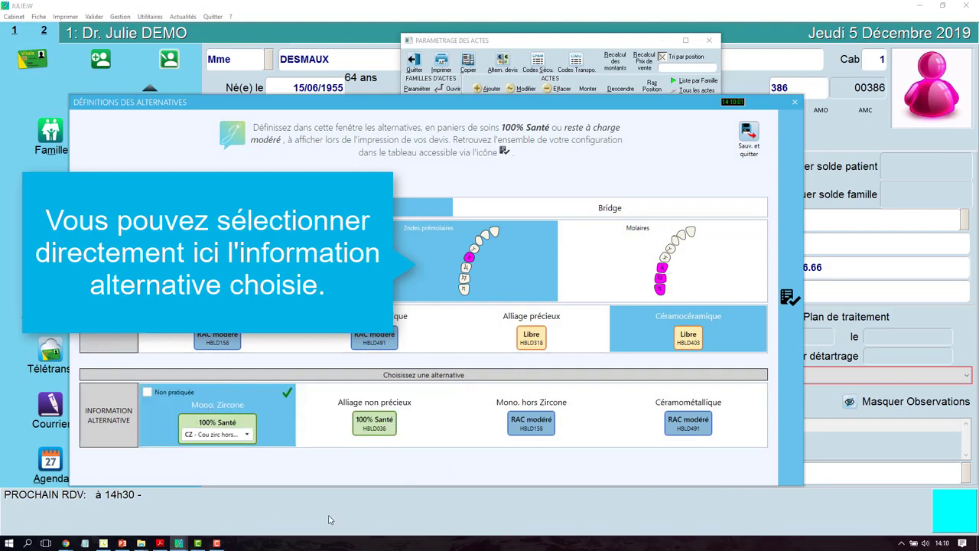
Set the alternative for Céramocéramique crowns on incisors, canines and first premolars to Mono. hors Zircone, then save and leave the act settings
left_click(790, 297)
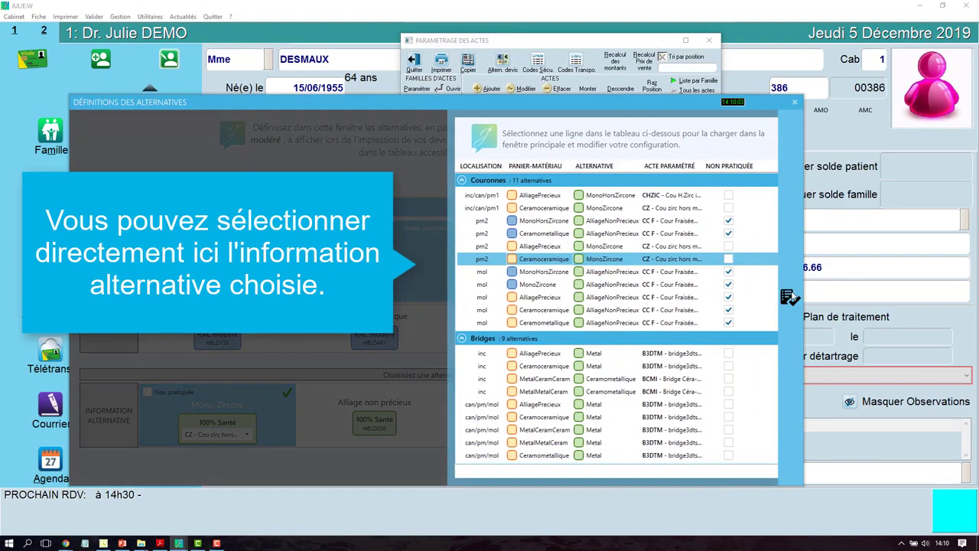
left_click(504, 298)
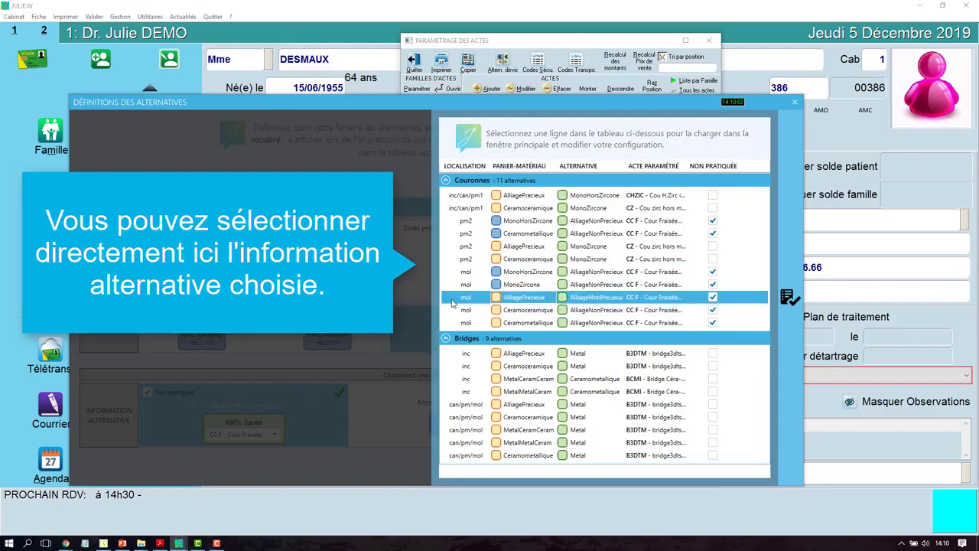
left_click(505, 271)
left_click(407, 361)
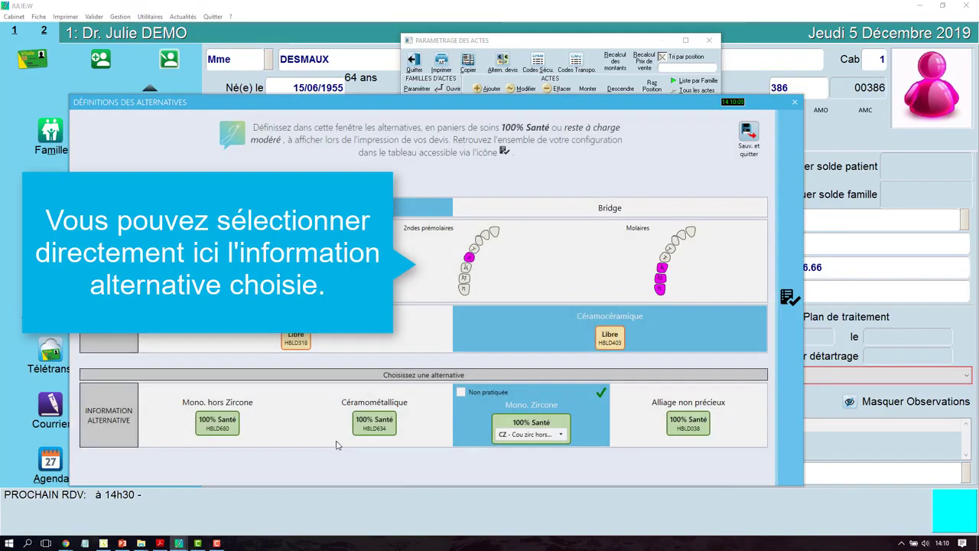
left_click(240, 423)
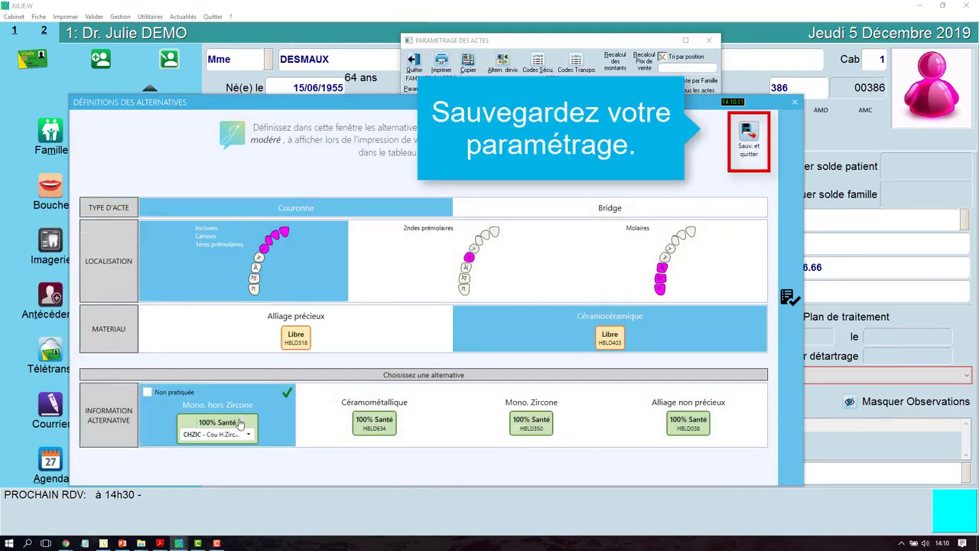
left_click(751, 139)
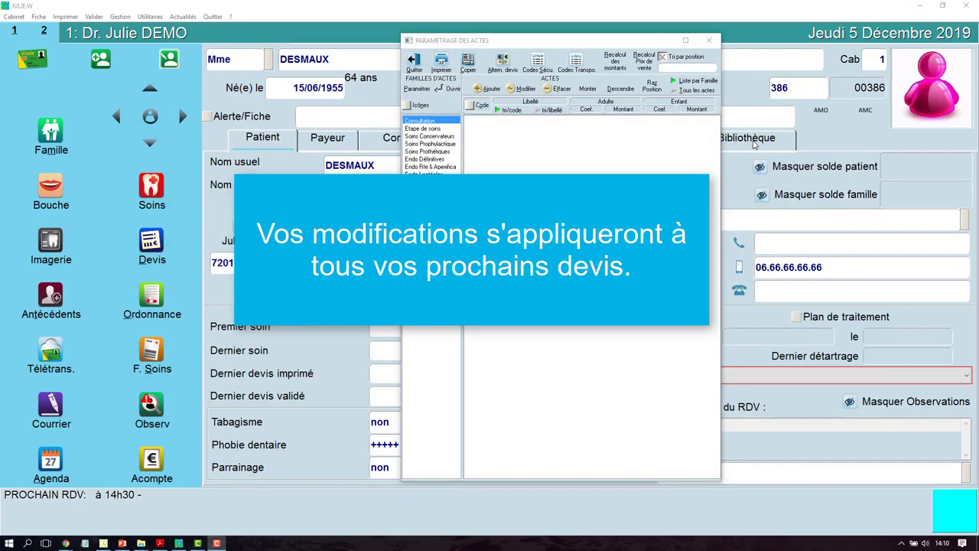
left_click(413, 60)
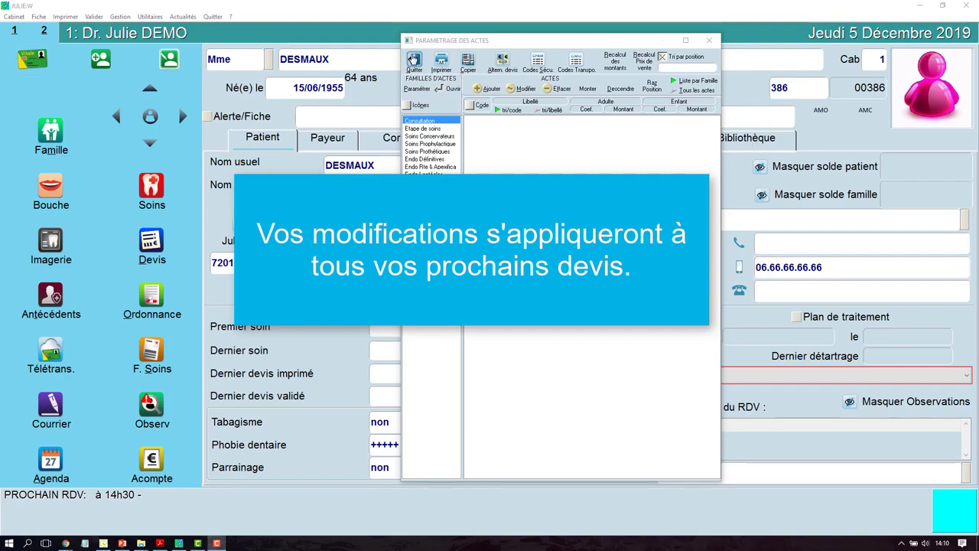
Open the patient's existing quote and access the alternatives configuration while printing Proposition 1
left_click(153, 247)
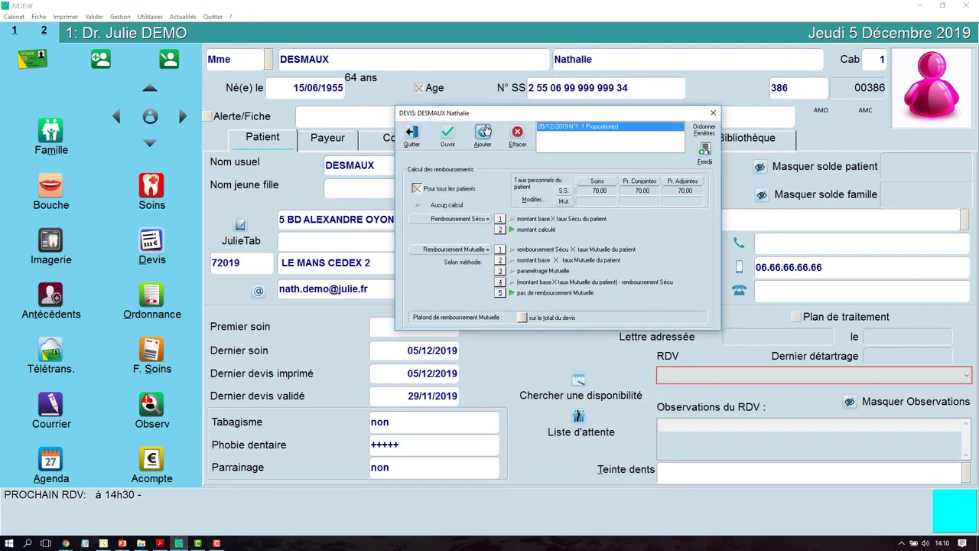
double_click(582, 129)
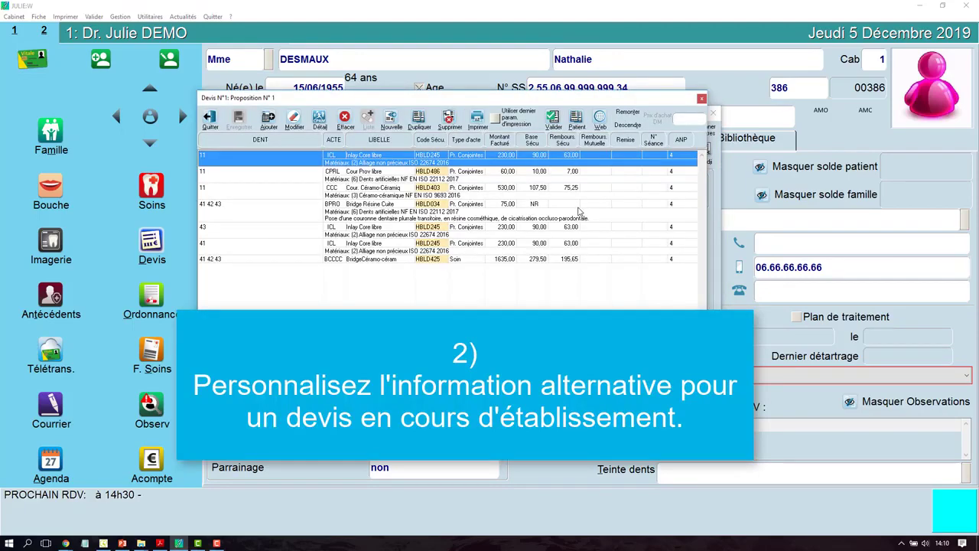
left_click(477, 121)
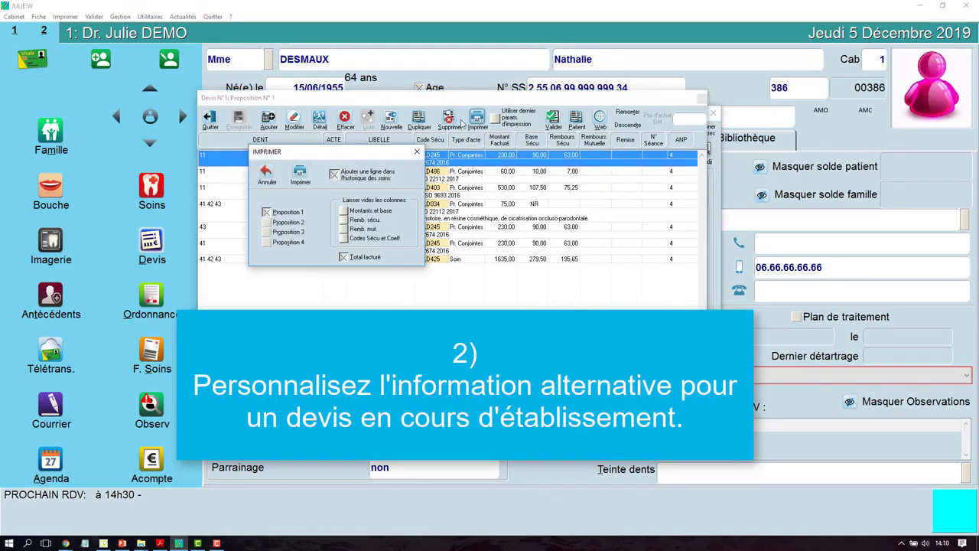
left_click(308, 180)
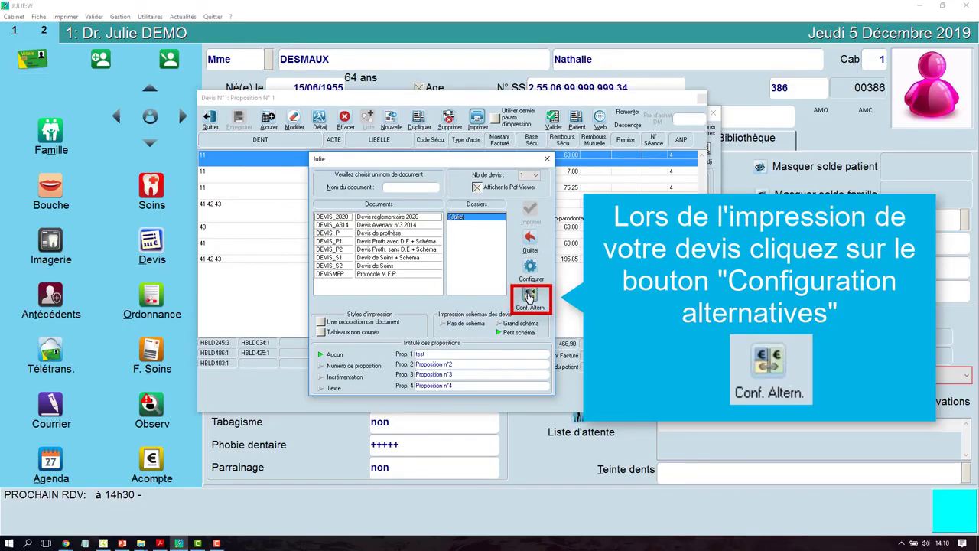
left_click(529, 297)
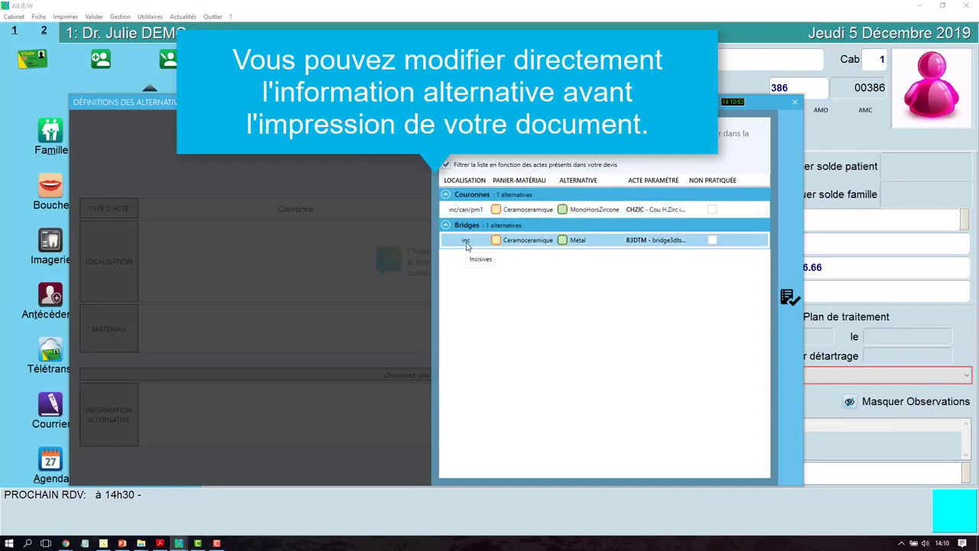
Set the alternative for the quote's Céramocéramique crown to Mono. Zircone
double_click(501, 211)
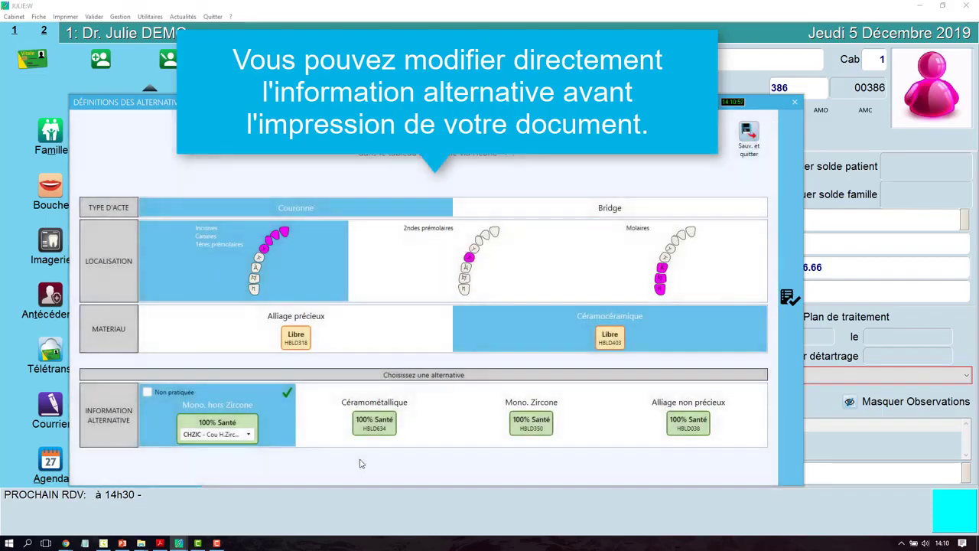
left_click(389, 423)
left_click(527, 425)
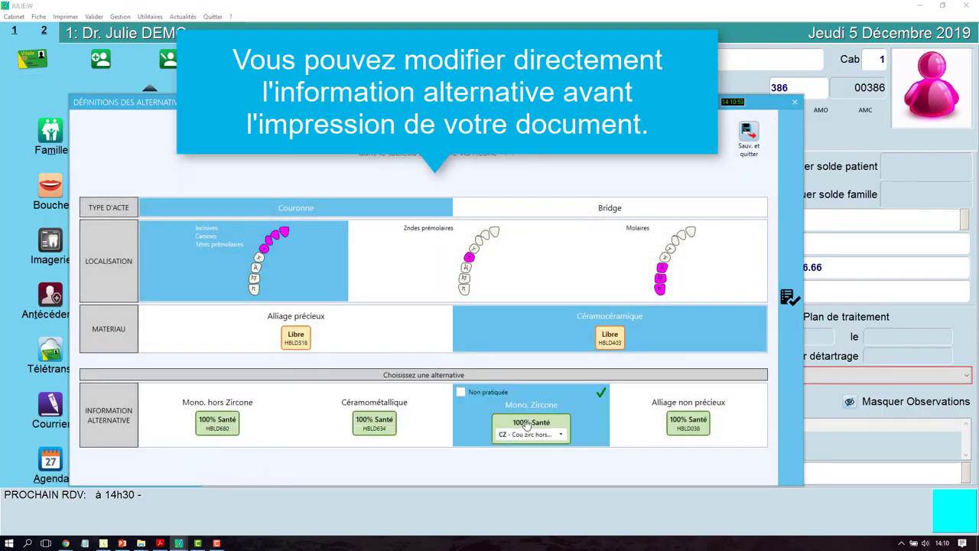
Set the alternative for the quote's Céramocéramique incisor bridge to Tout Céramométallique
mouse_move(798, 253)
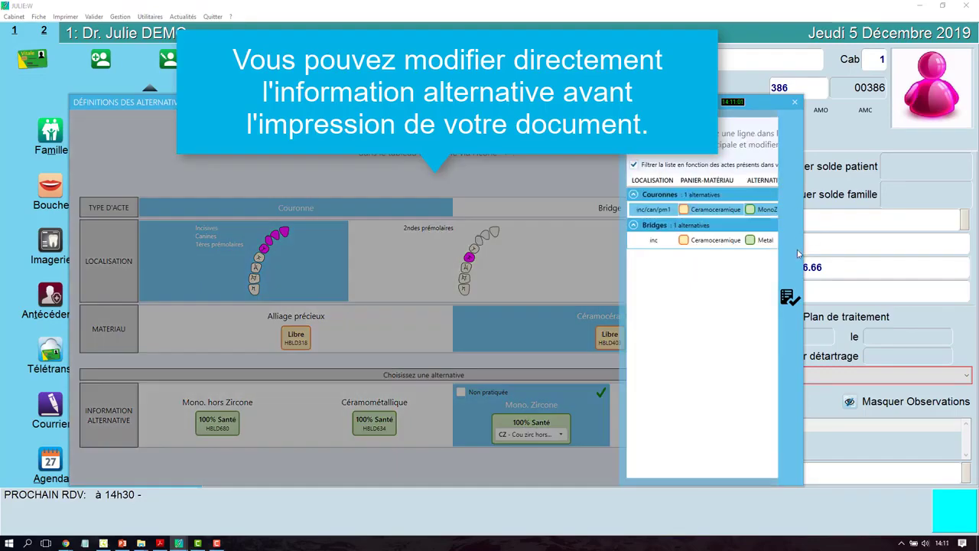
left_click(558, 240)
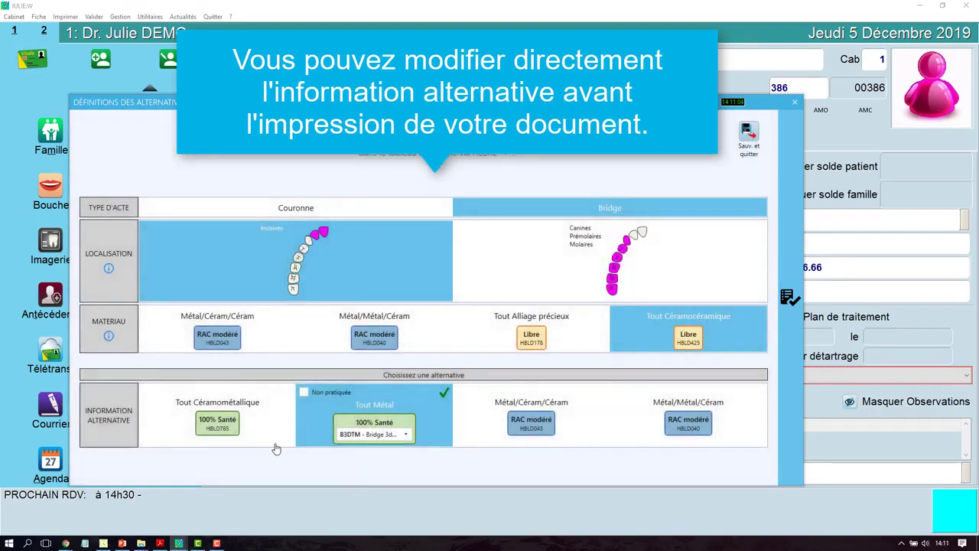
left_click(247, 429)
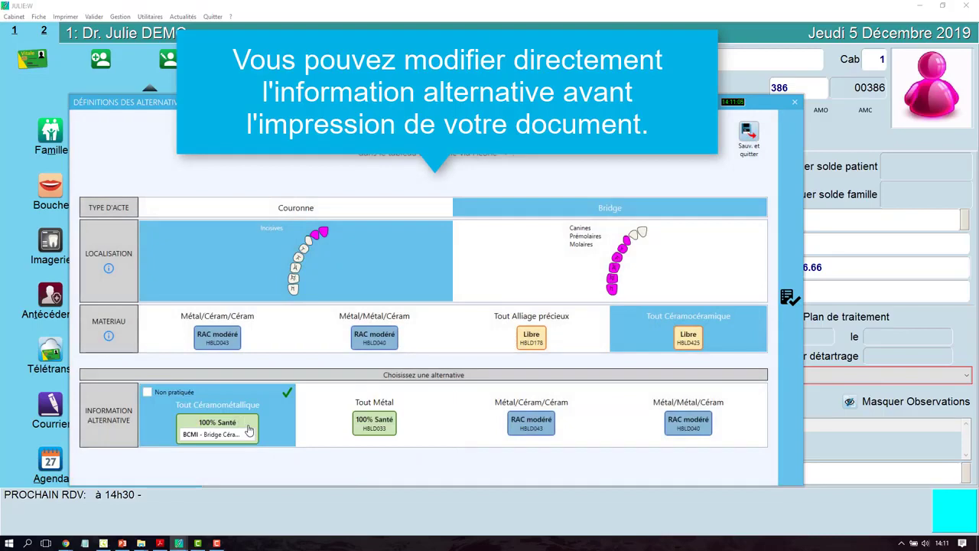